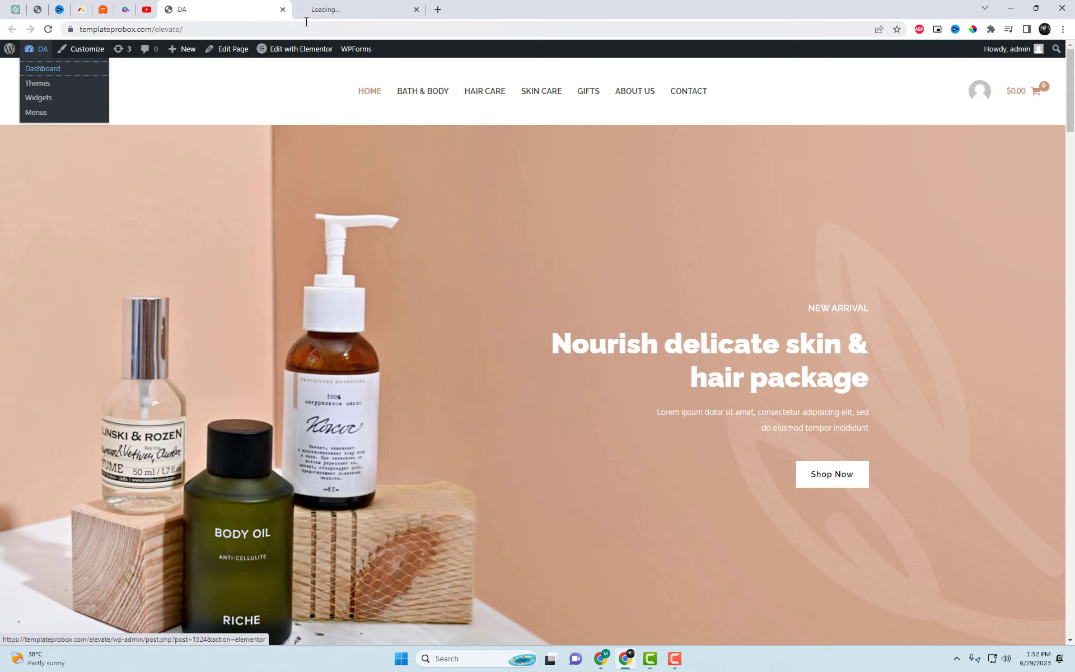
# Open the Add Plugins page in the site's WordPress dashboard
pyautogui.click(340, 8)
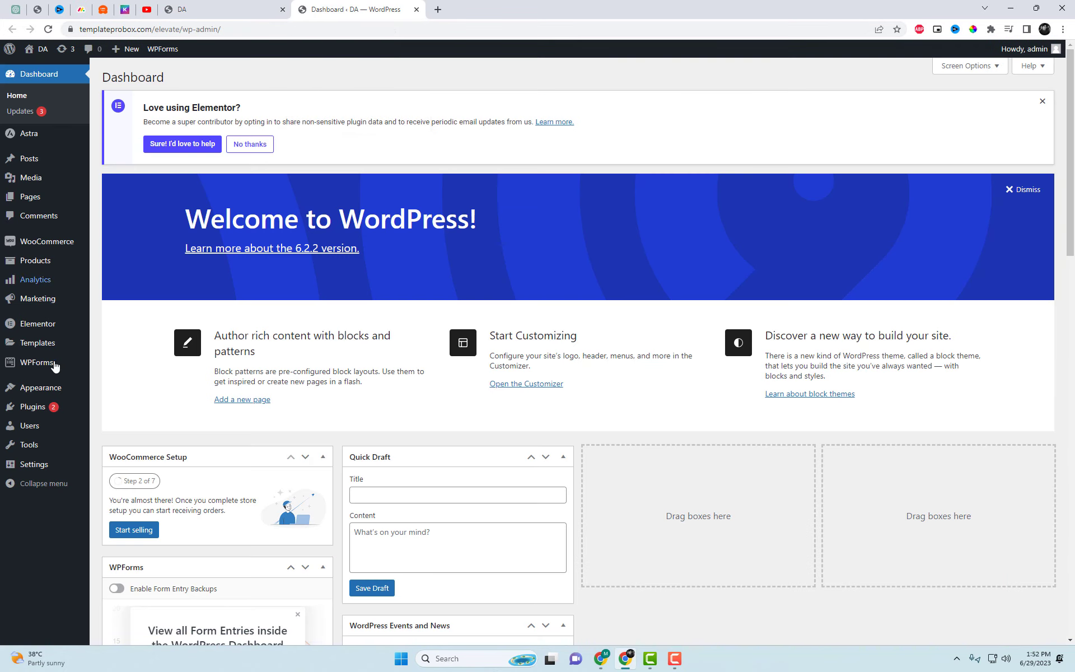
pyautogui.moveTo(32, 407)
pyautogui.click(129, 412)
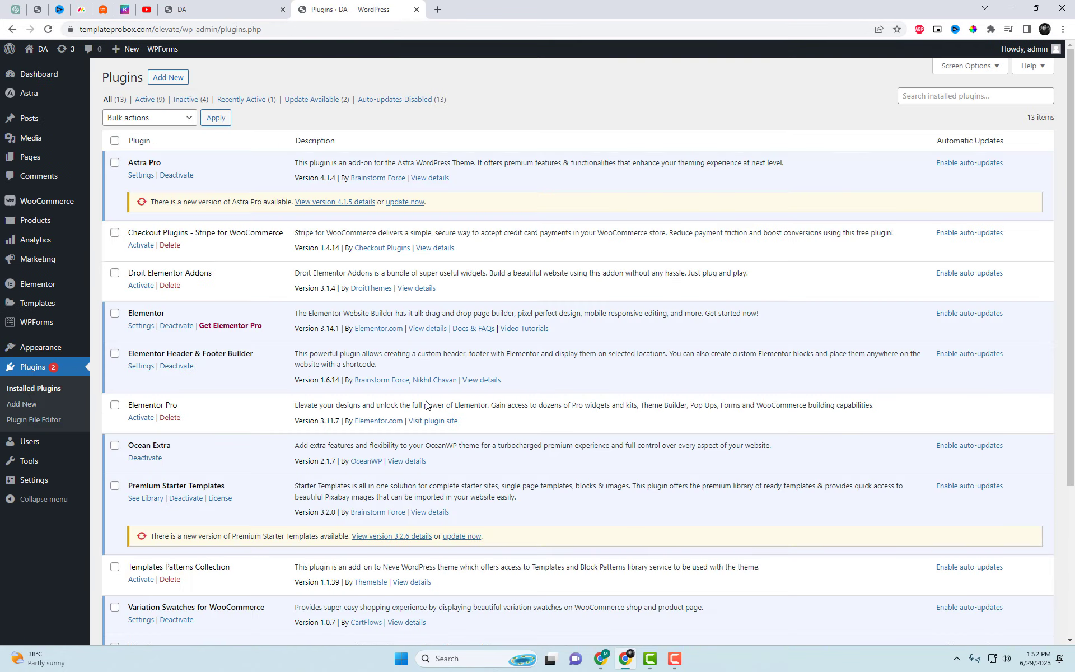
pyautogui.click(174, 83)
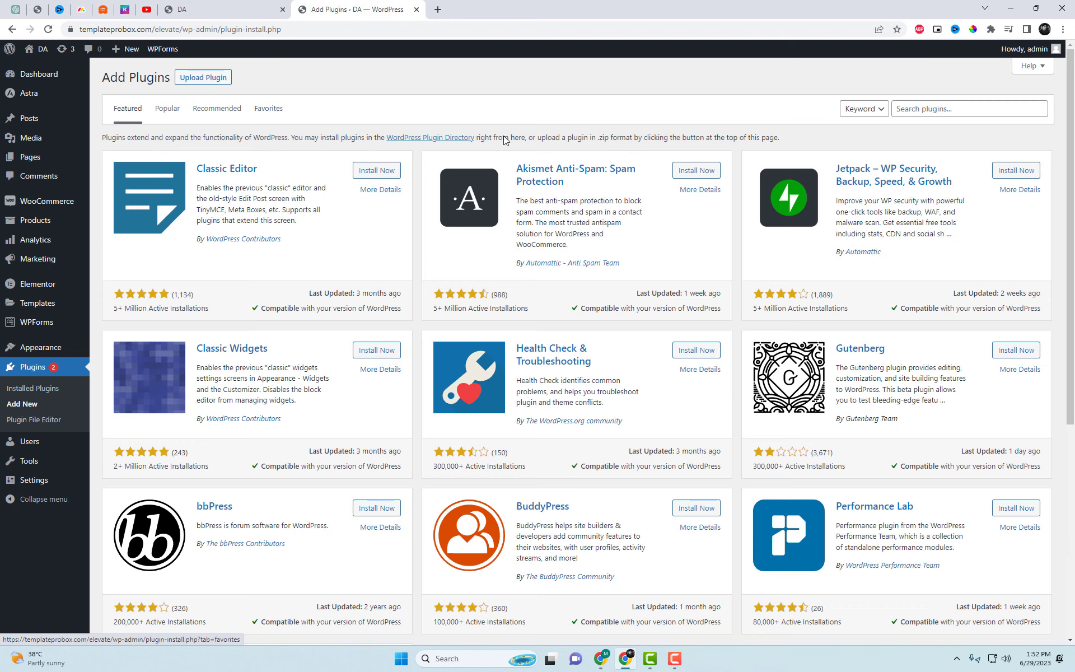
# Search the plugin directory for "Element Pack Lite - Addons for Elementor"
pyautogui.click(941, 114)
pyautogui.press('Down')
pyautogui.press('Return')
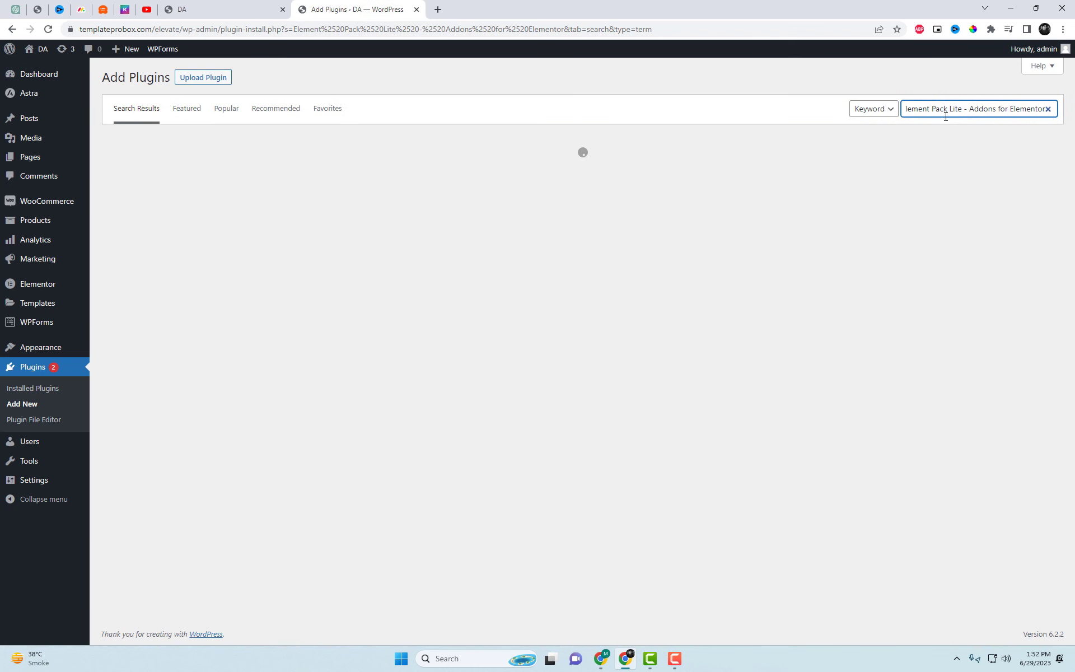
pyautogui.moveTo(940, 117); pyautogui.dragTo(895, 110)
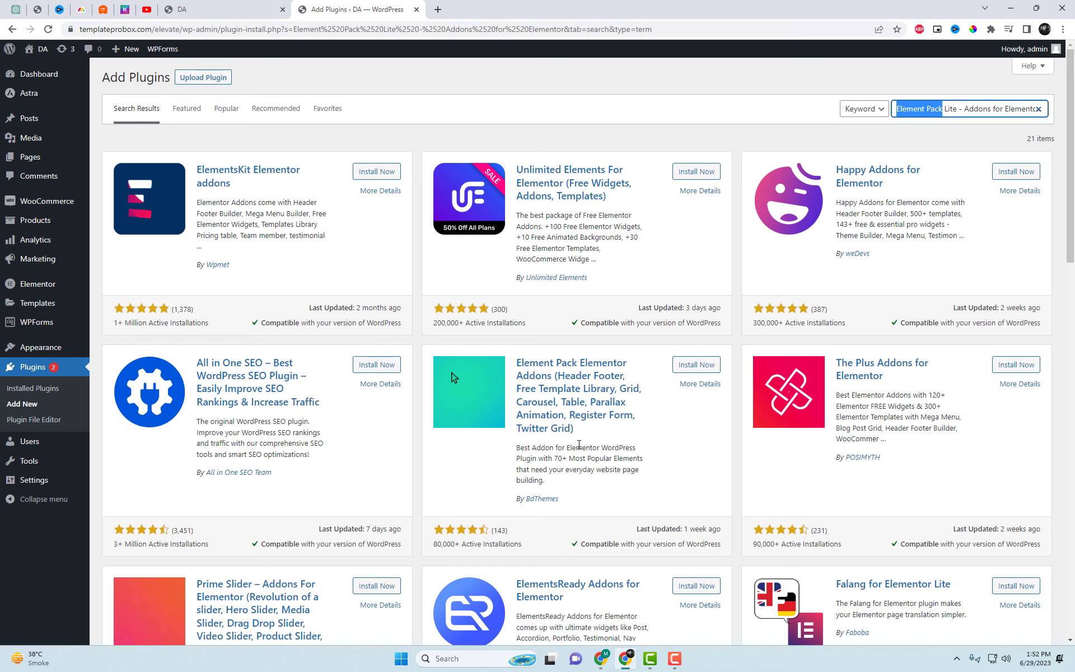
# Install and activate the Element Pack Elementor Addons plugin by BdThemes
pyautogui.scroll(-1, 532, 396)
pyautogui.scroll(-2, 532, 397)
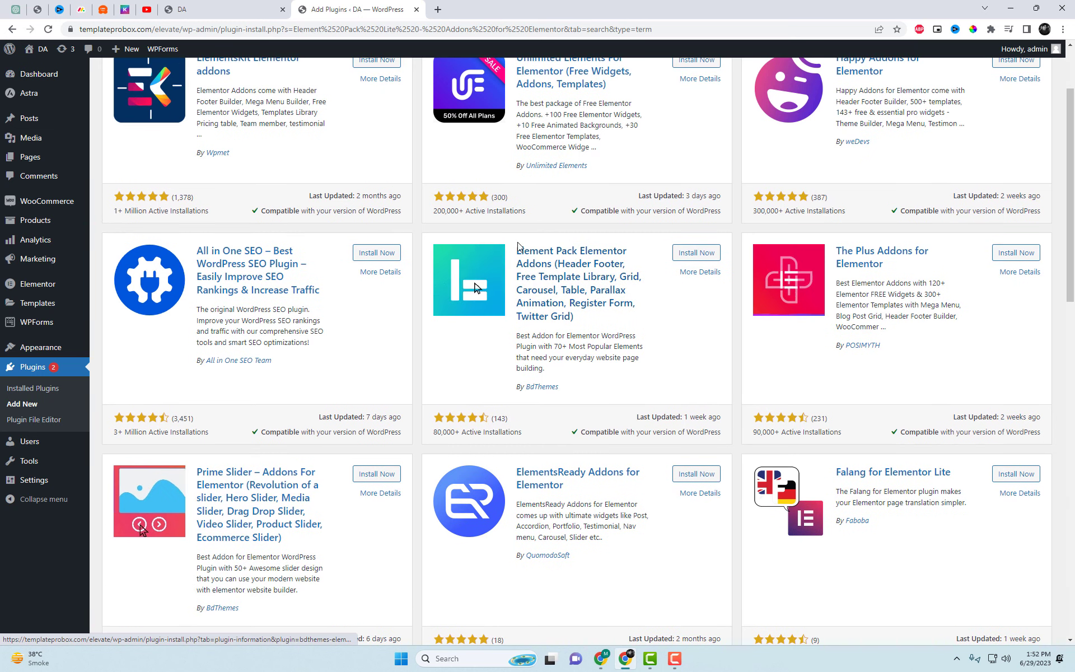
pyautogui.click(683, 255)
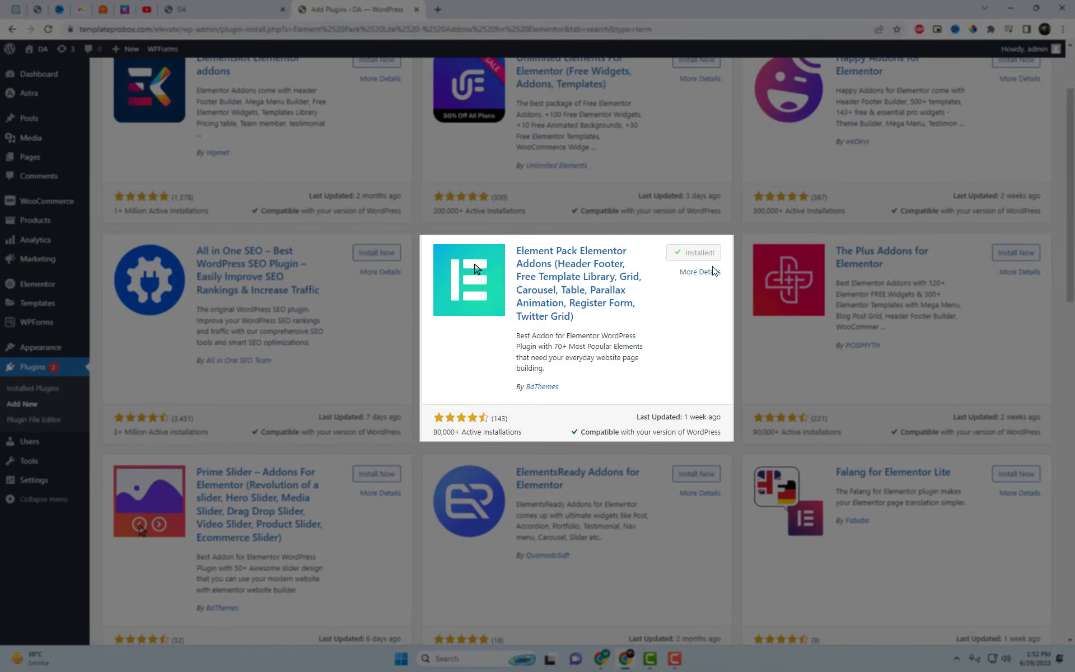
pyautogui.click(711, 257)
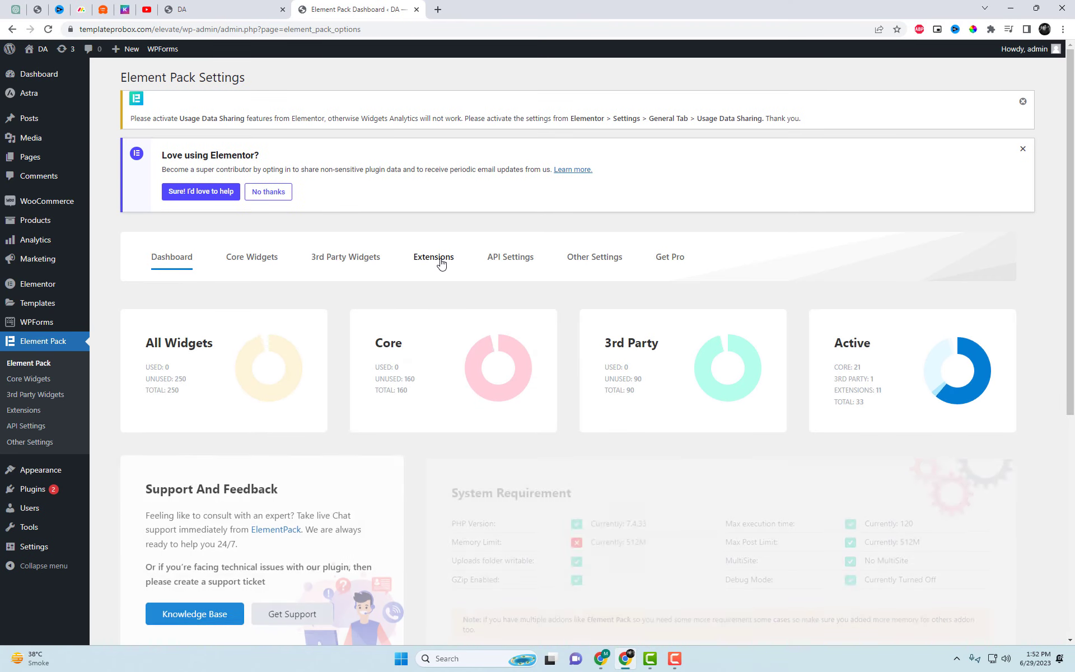
# Make sure the 3D Text extension is enabled in Element Pack and save the settings
pyautogui.click(441, 263)
pyautogui.scroll(-4, 483, 333)
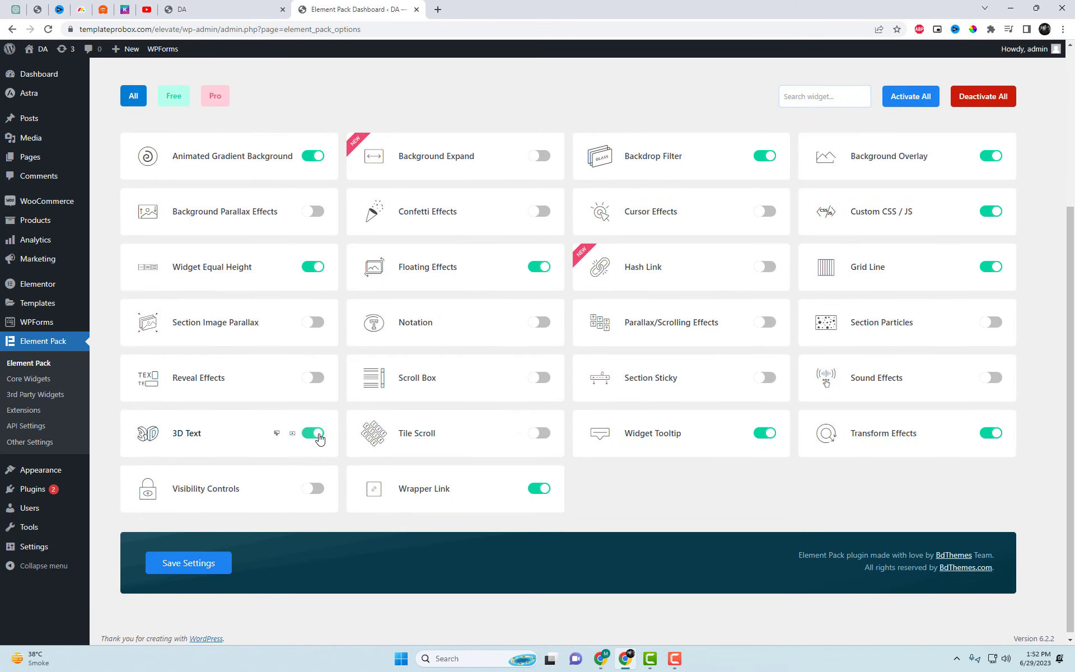
pyautogui.click(193, 563)
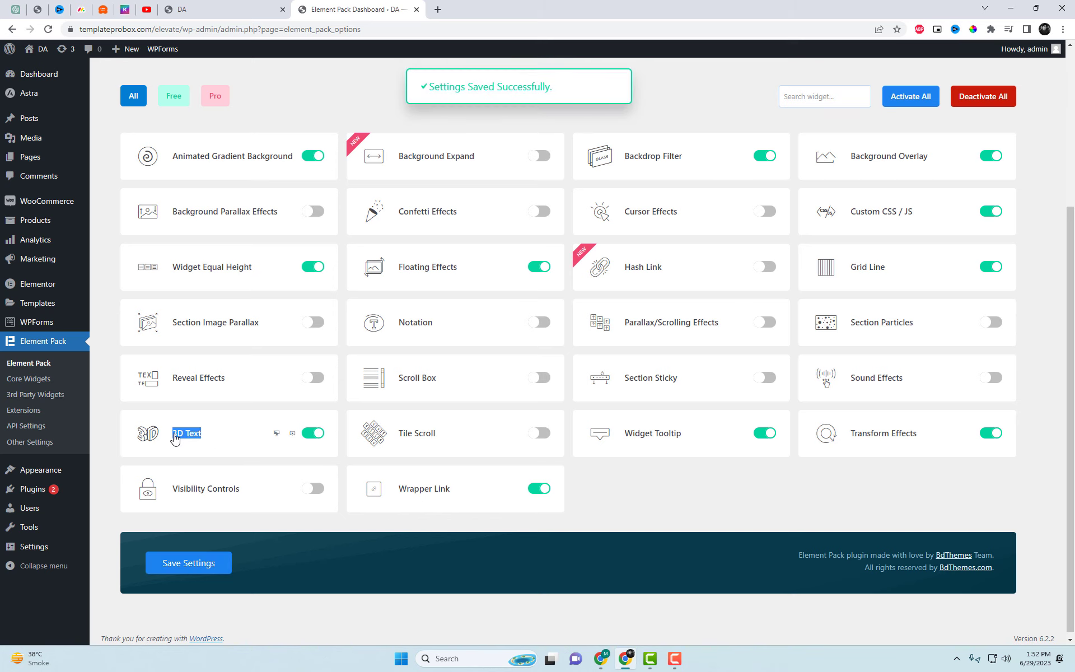
# Open the site's home page in the Elementor editor and add a Heading widget to the empty section above Bestsellers
pyautogui.click(224, 9)
pyautogui.moveTo(302, 49)
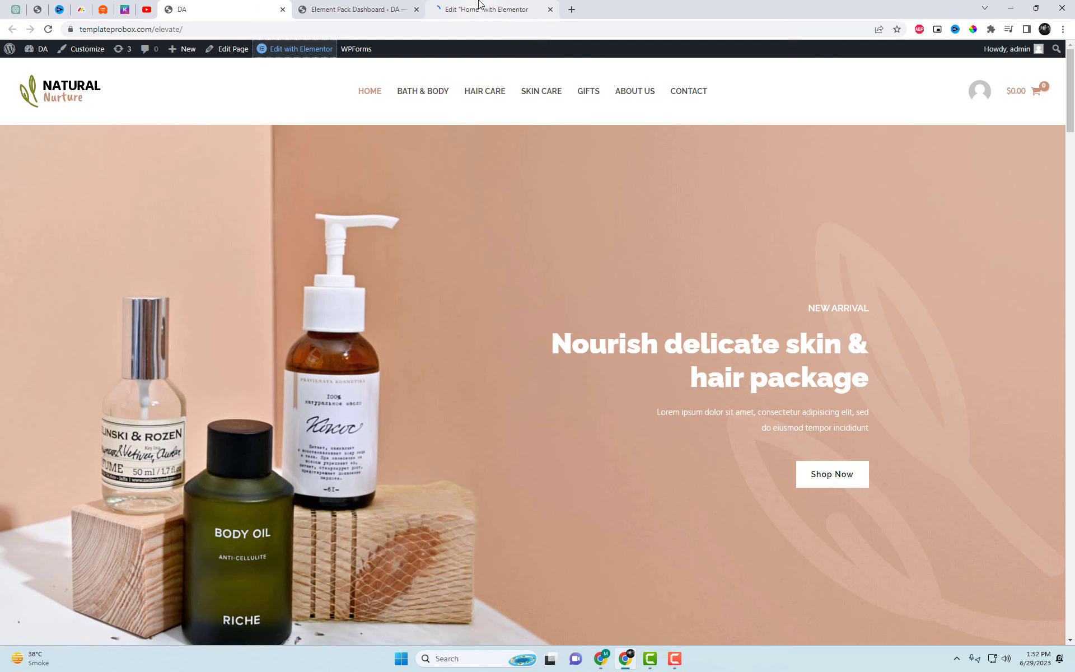
pyautogui.click(478, 8)
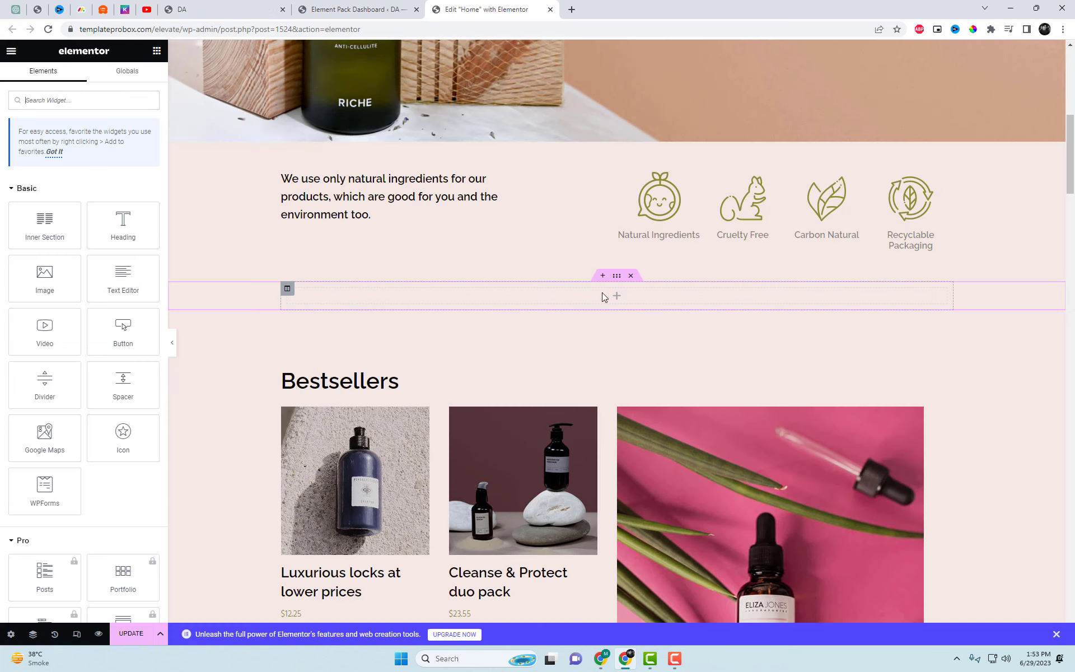
pyautogui.moveTo(123, 223); pyautogui.dragTo(452, 319)
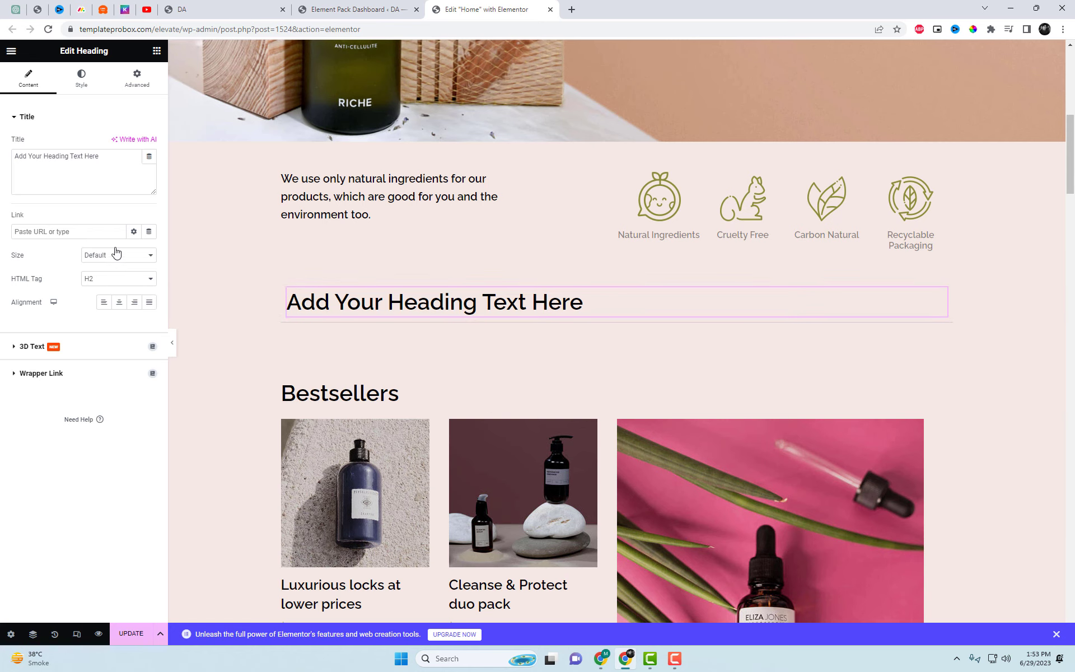
# Set the new heading's typography to size 82 px and weight 900 (Black)
pyautogui.click(82, 80)
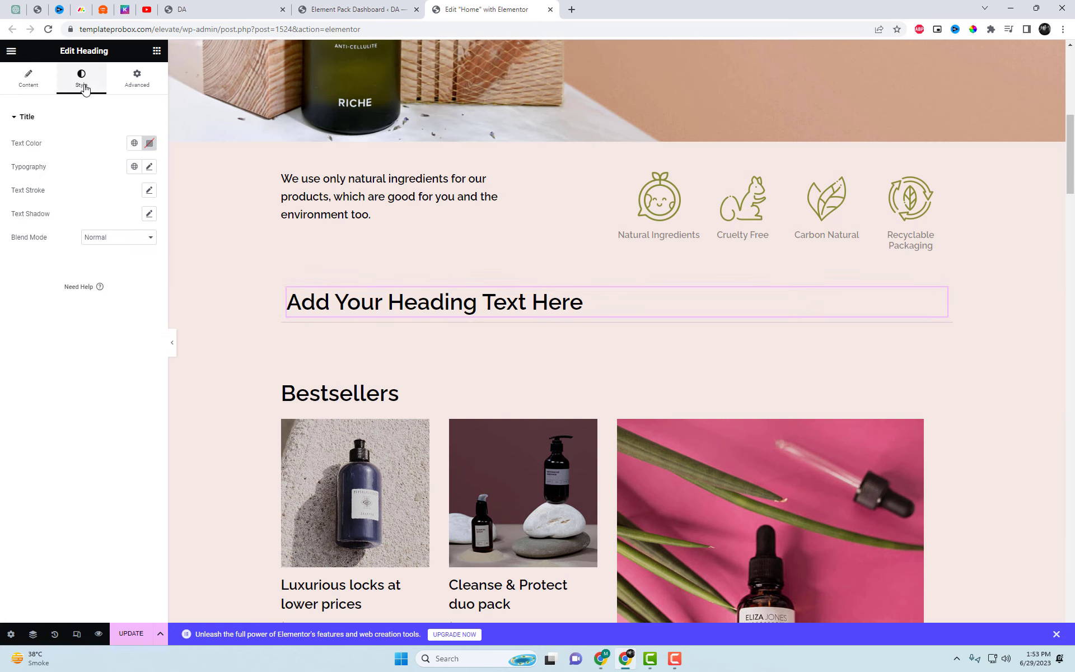
pyautogui.click(149, 167)
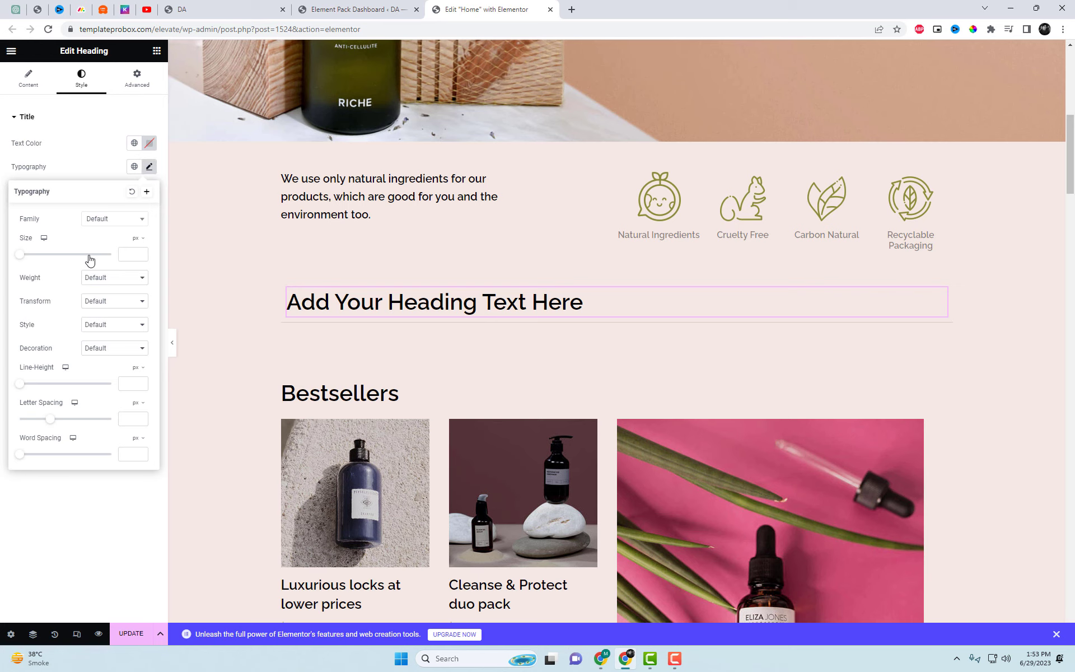
pyautogui.moveTo(21, 256); pyautogui.dragTo(60, 265)
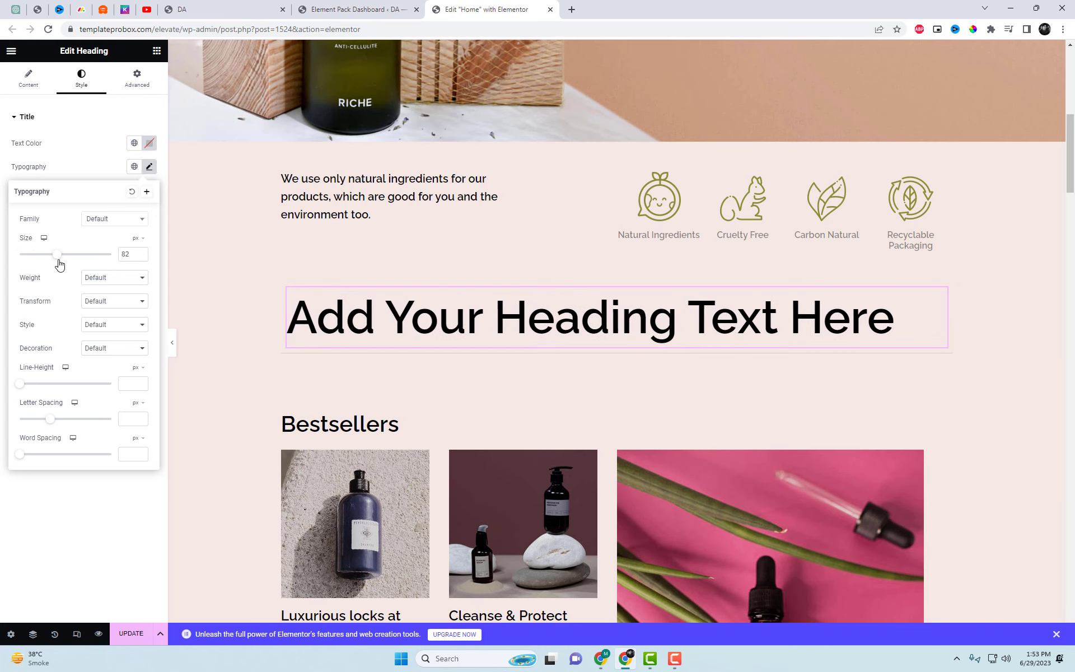
pyautogui.click(115, 324)
pyautogui.click(119, 303)
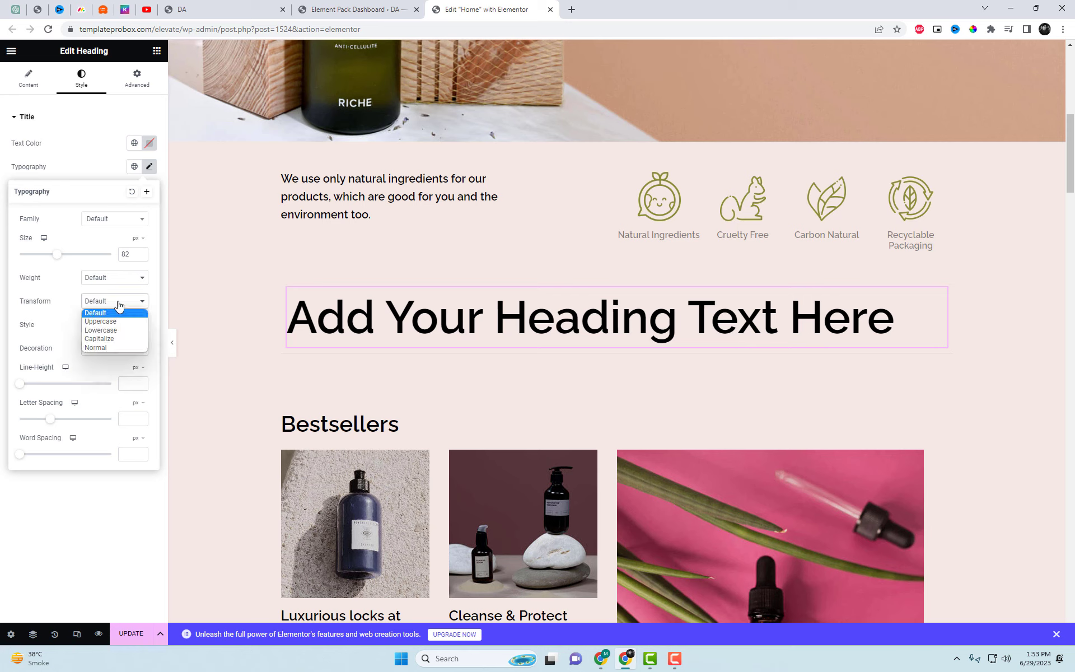
pyautogui.click(120, 278)
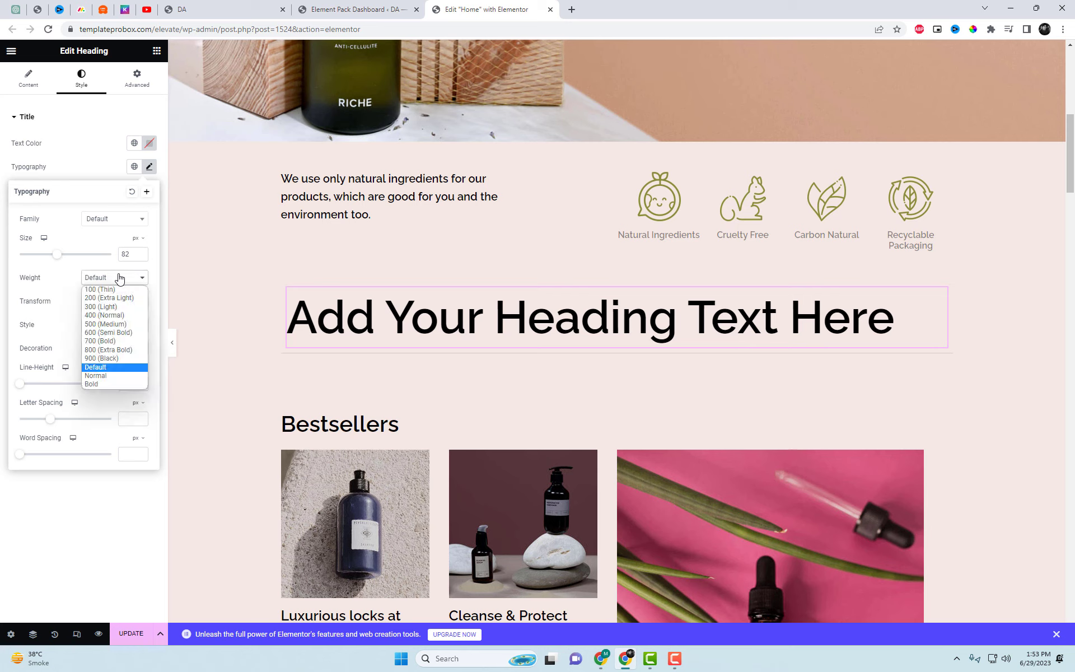
pyautogui.click(116, 358)
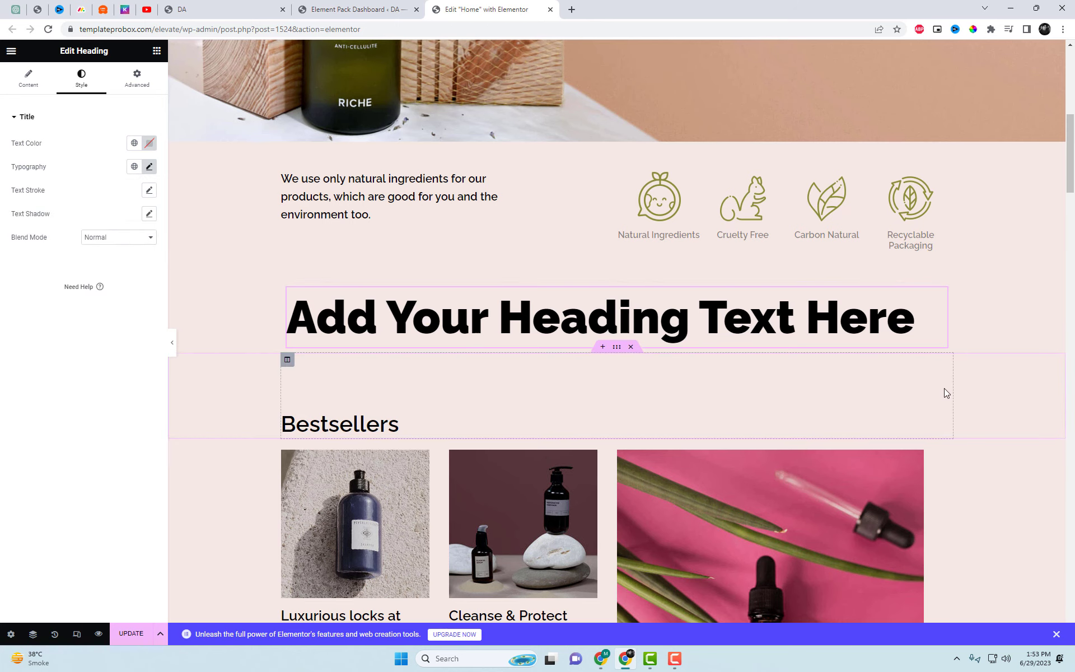
# Copy the hero title "Nourish delicate skin & hair package" and paste it as the new heading's text
pyautogui.scroll(5, 775, 283)
pyautogui.doubleClick(789, 121)
pyautogui.click(790, 120)
pyautogui.hotkey('ctrl', 'c')
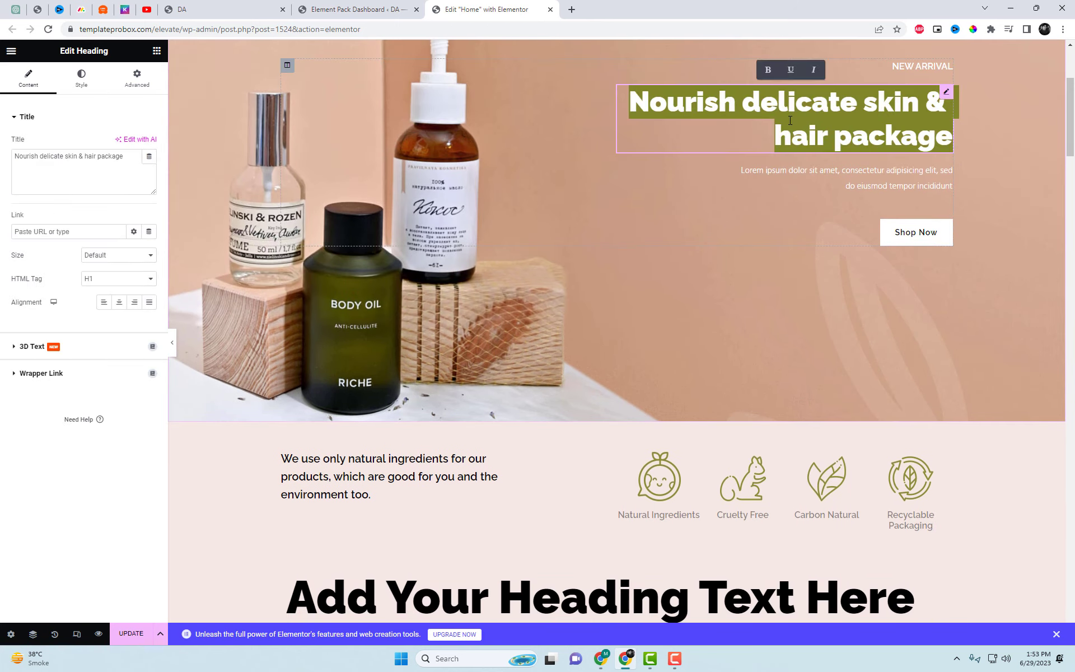
pyautogui.scroll(-3, 757, 356)
pyautogui.click(907, 428)
pyautogui.click(81, 78)
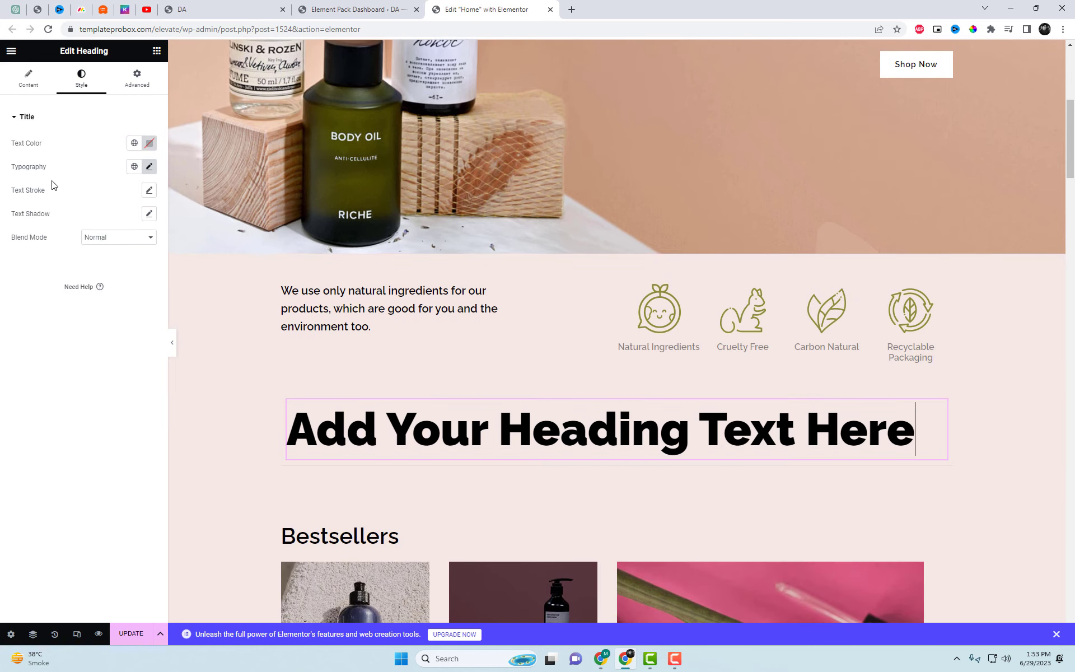
pyautogui.click(29, 83)
pyautogui.hotkey('ctrl', 'v')
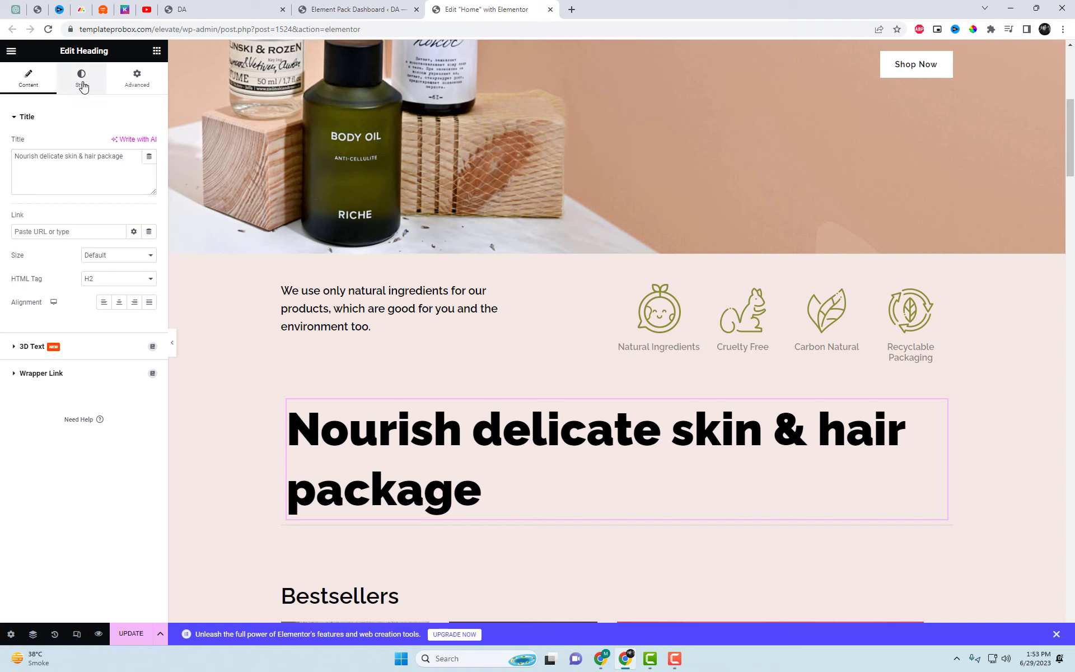
# Set the new heading's text color to the global Theme Color 1
pyautogui.click(83, 84)
pyautogui.click(147, 143)
pyautogui.click(138, 144)
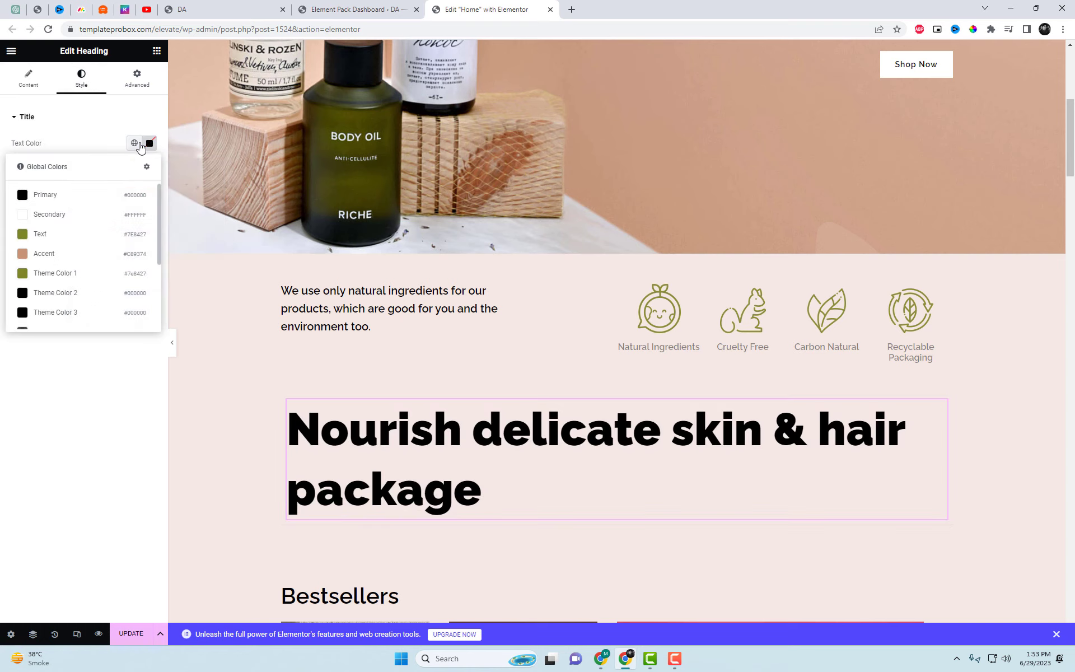
pyautogui.click(100, 273)
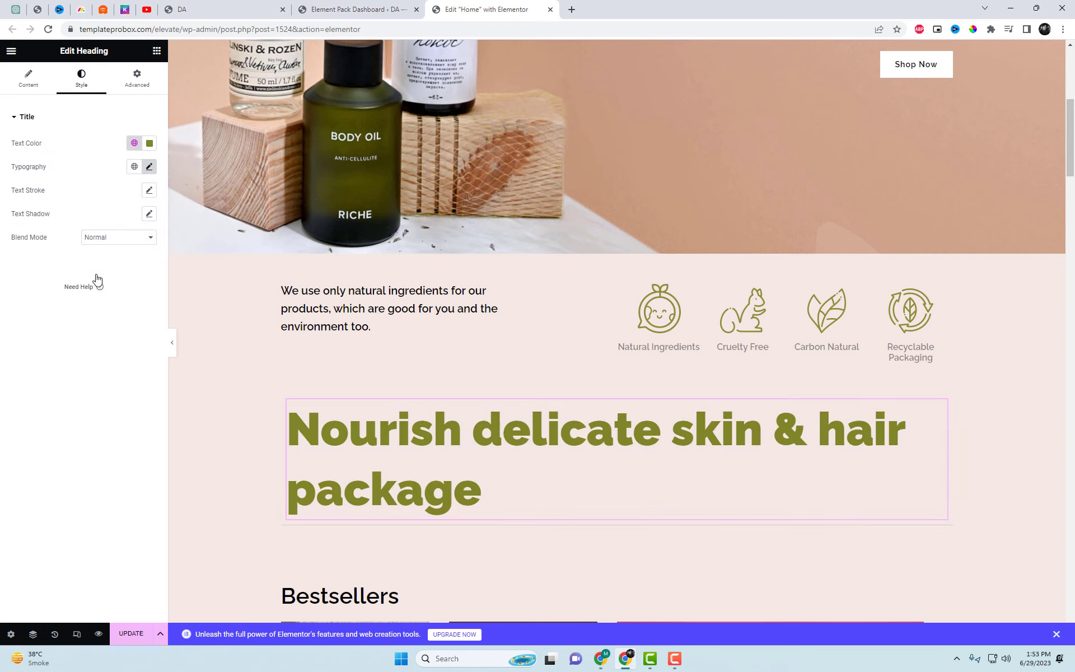
# Enable the 3D Text effect on the heading and set its perspective to 1000
pyautogui.click(26, 83)
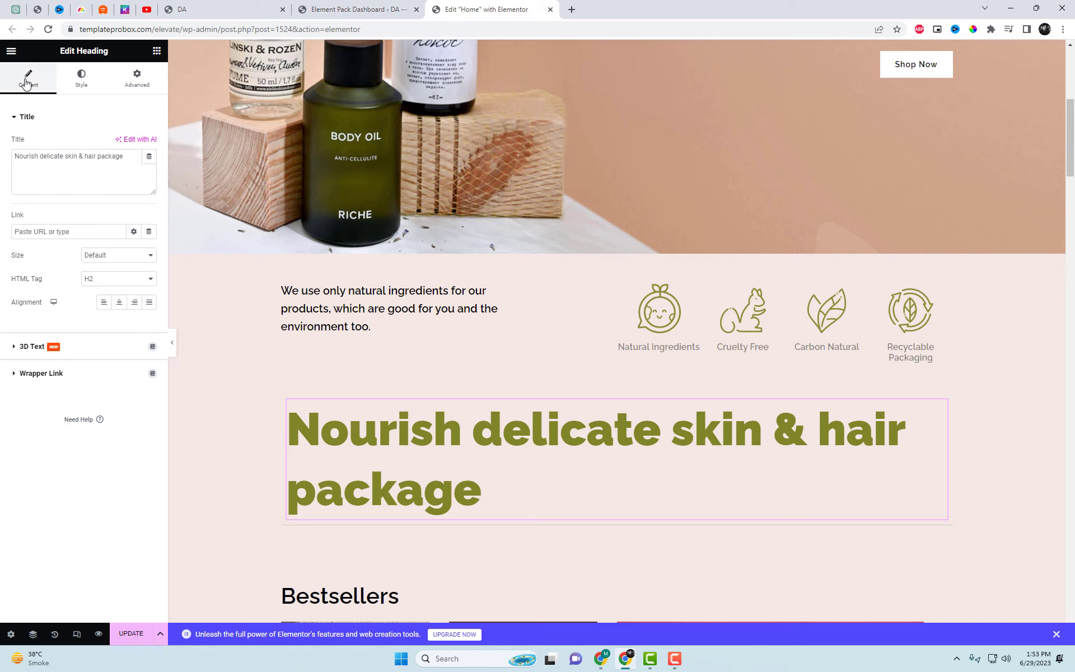
pyautogui.click(101, 351)
pyautogui.click(142, 168)
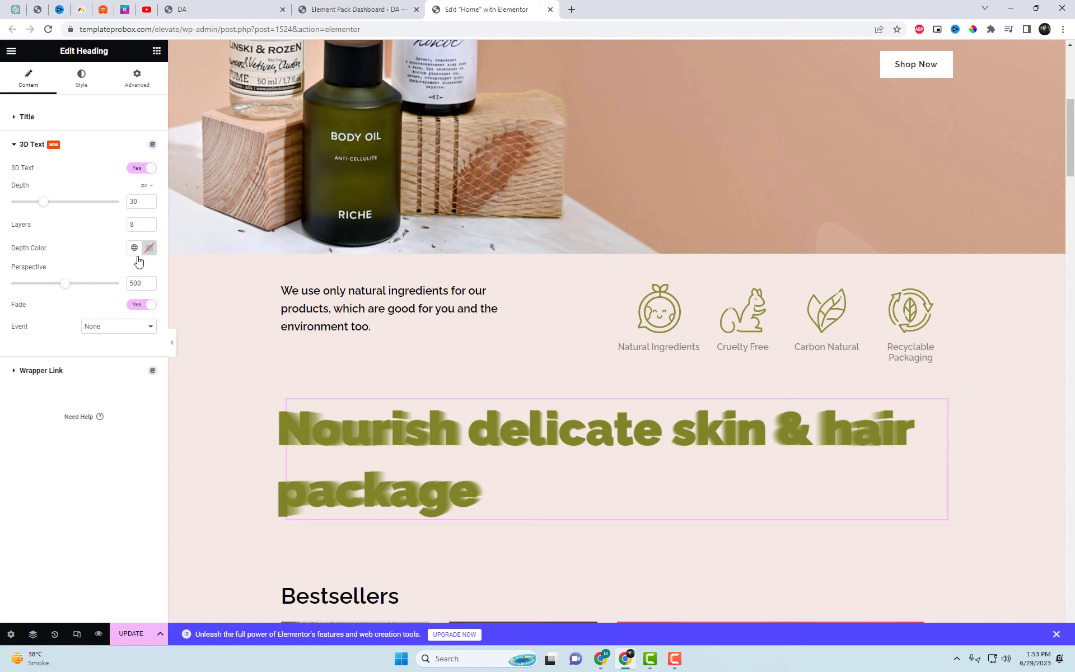
pyautogui.write('1000')
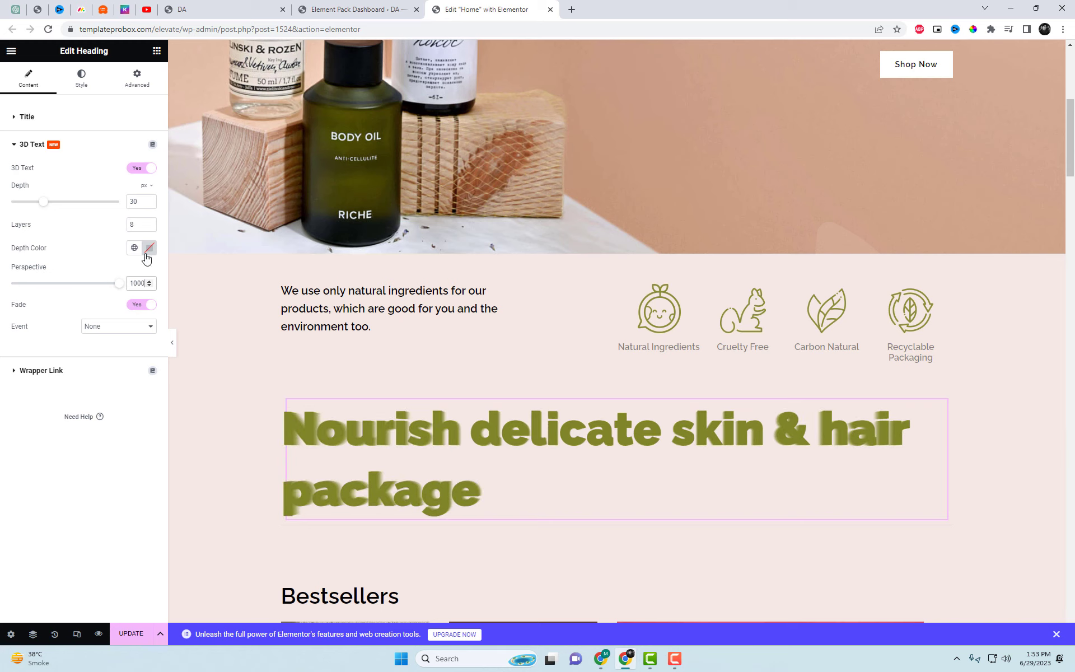
# Set the depth color of the heading's 3D Text effect to a near-black custom color
pyautogui.click(139, 247)
pyautogui.click(98, 343)
pyautogui.click(151, 250)
pyautogui.click(180, 356)
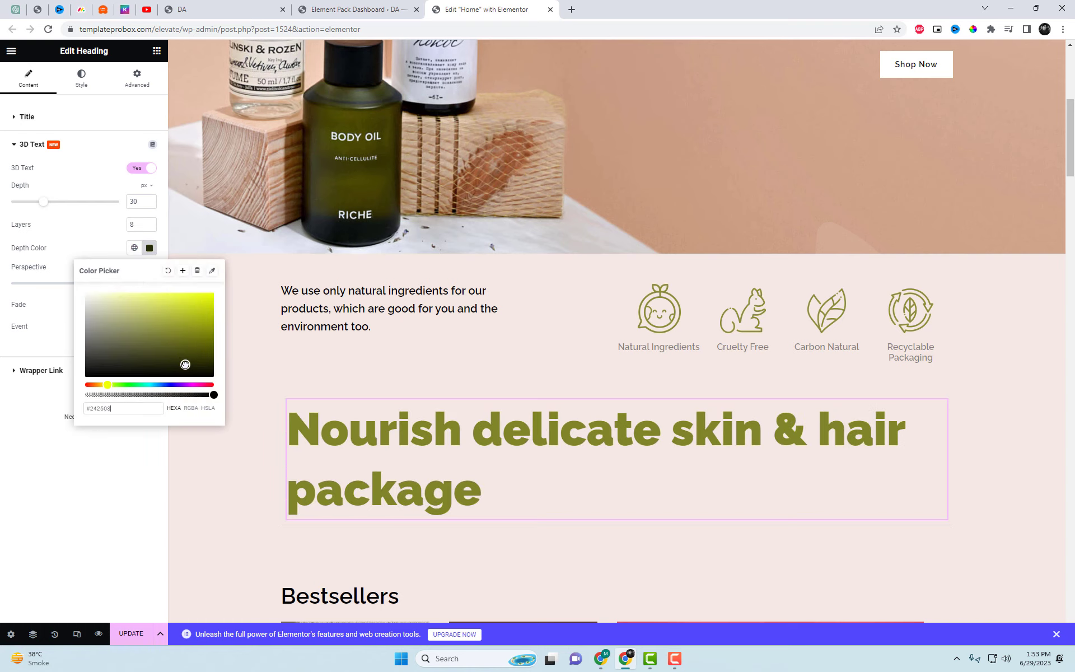
pyautogui.click(197, 367)
pyautogui.click(98, 508)
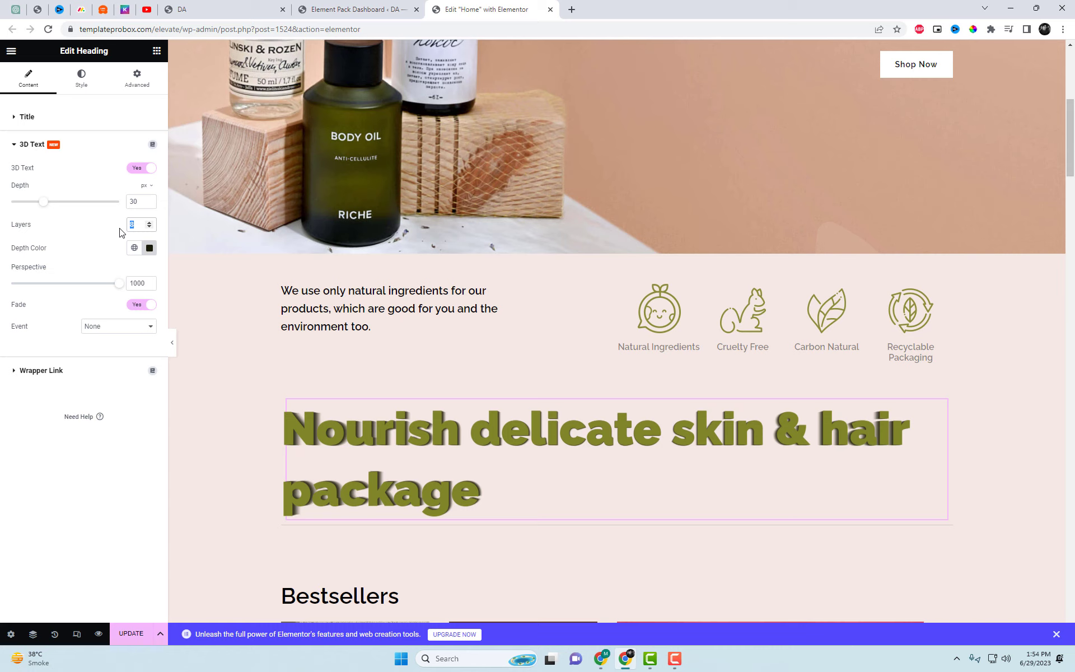
# Set the 3D Text effect to 10 layers and a depth of 20 px, and turn Fade off
pyautogui.write('10')
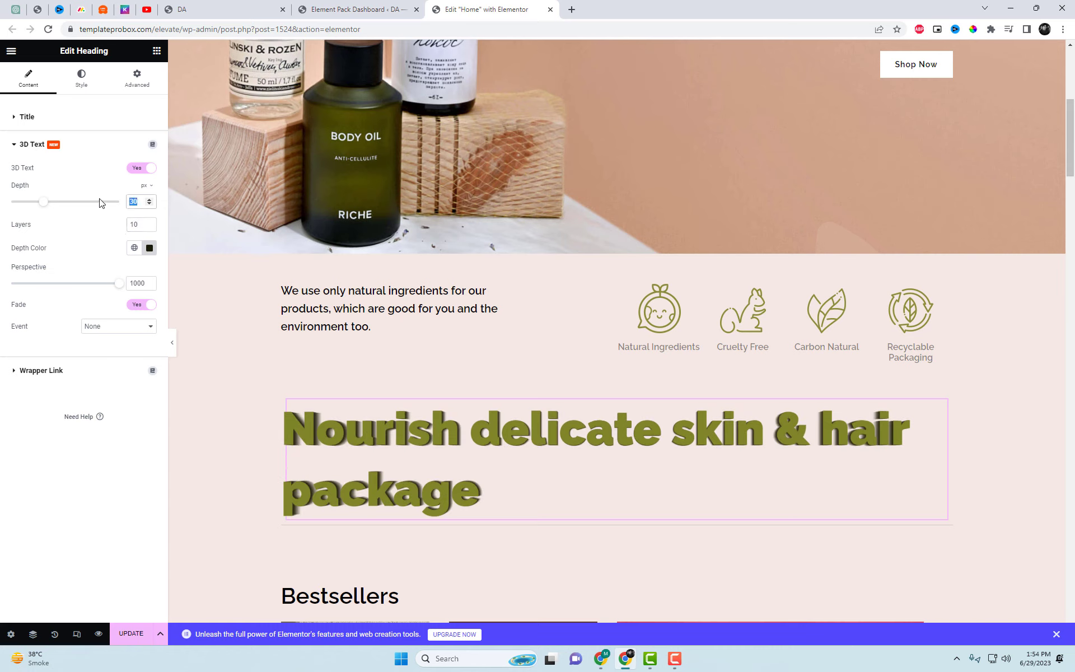
pyautogui.write('20')
pyautogui.click(141, 305)
# Try the Pointer event on the 3D heading and preview how it reacts
pyautogui.click(129, 330)
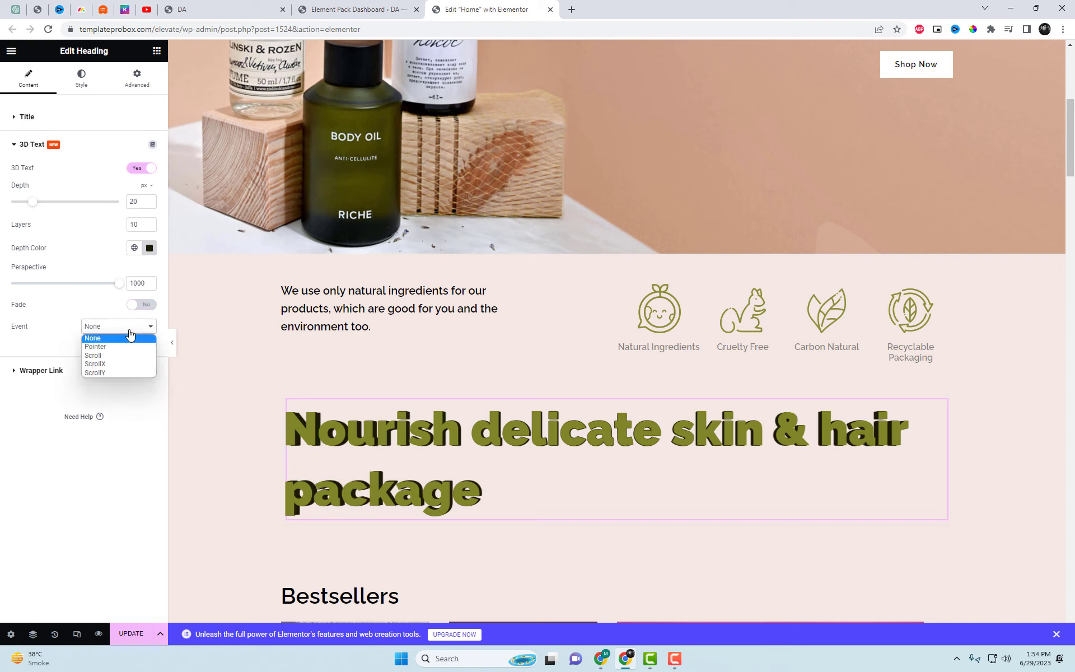
pyautogui.click(124, 347)
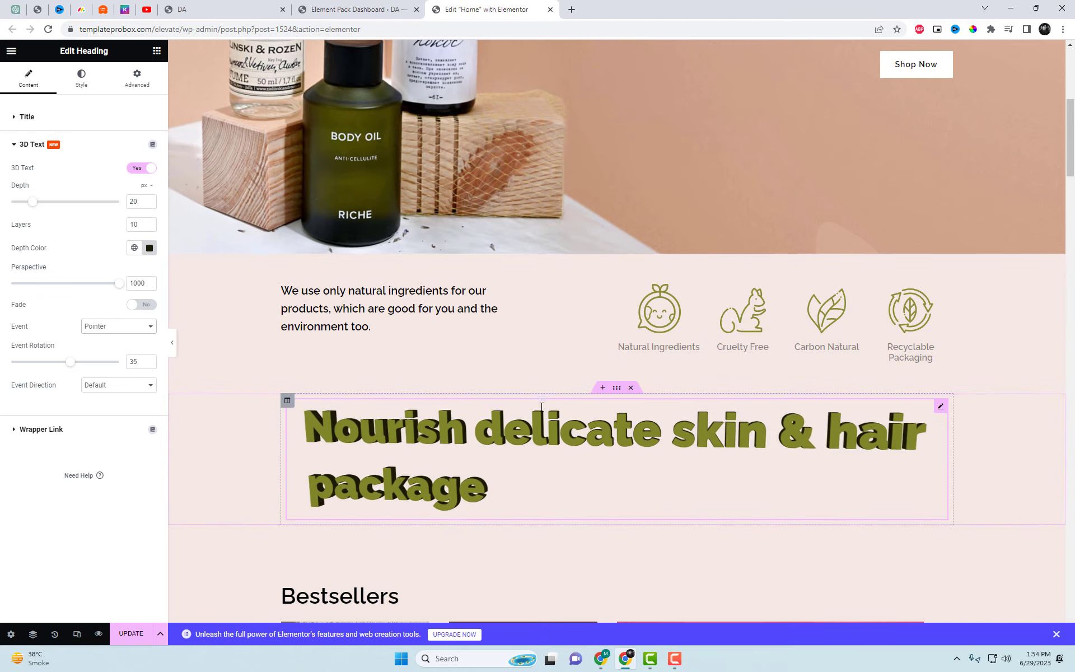
pyautogui.scroll(-1, 569, 366)
# Set the 3D Text event to Scroll and preview the heading while scrolling the page
pyautogui.click(134, 330)
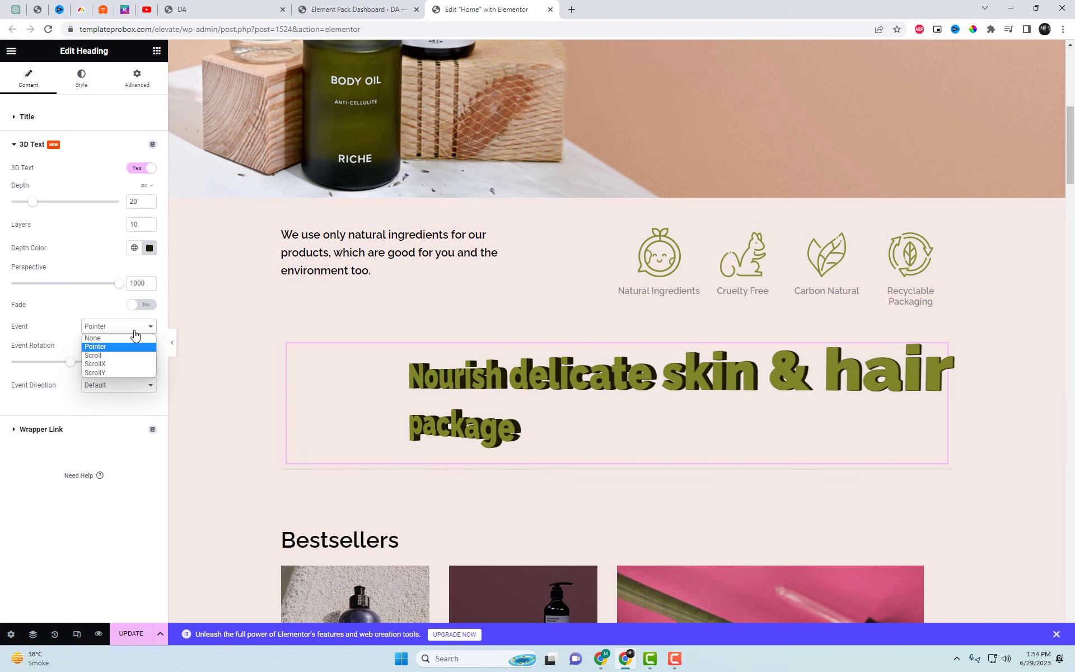
pyautogui.click(119, 356)
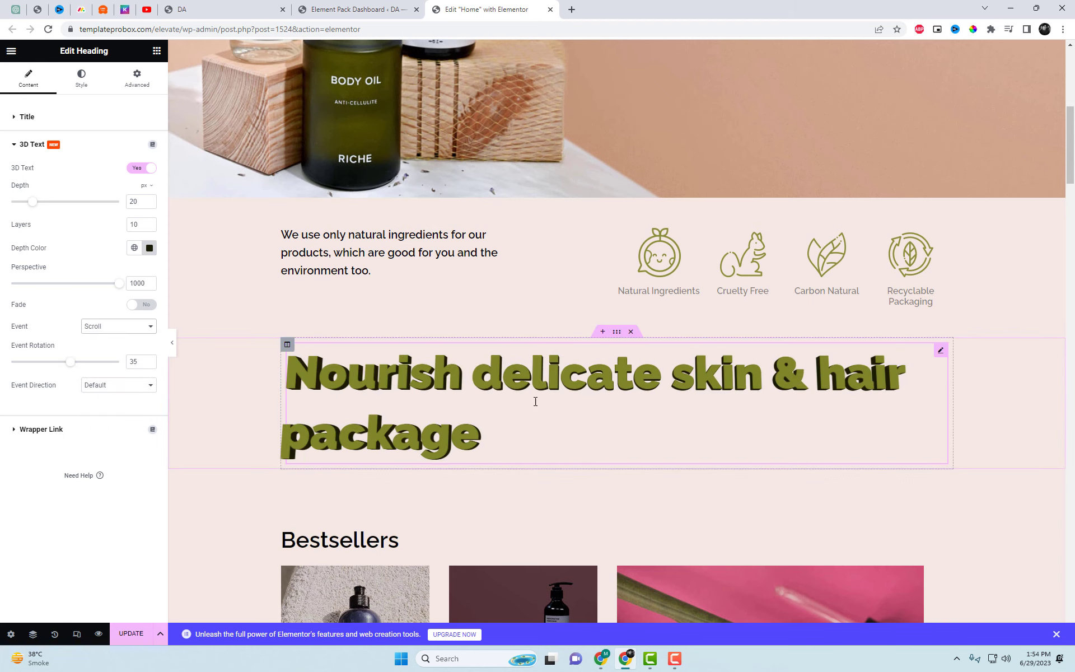
pyautogui.scroll(-3, 504, 477)
pyautogui.scroll(3, 503, 477)
pyautogui.scroll(-1, 505, 474)
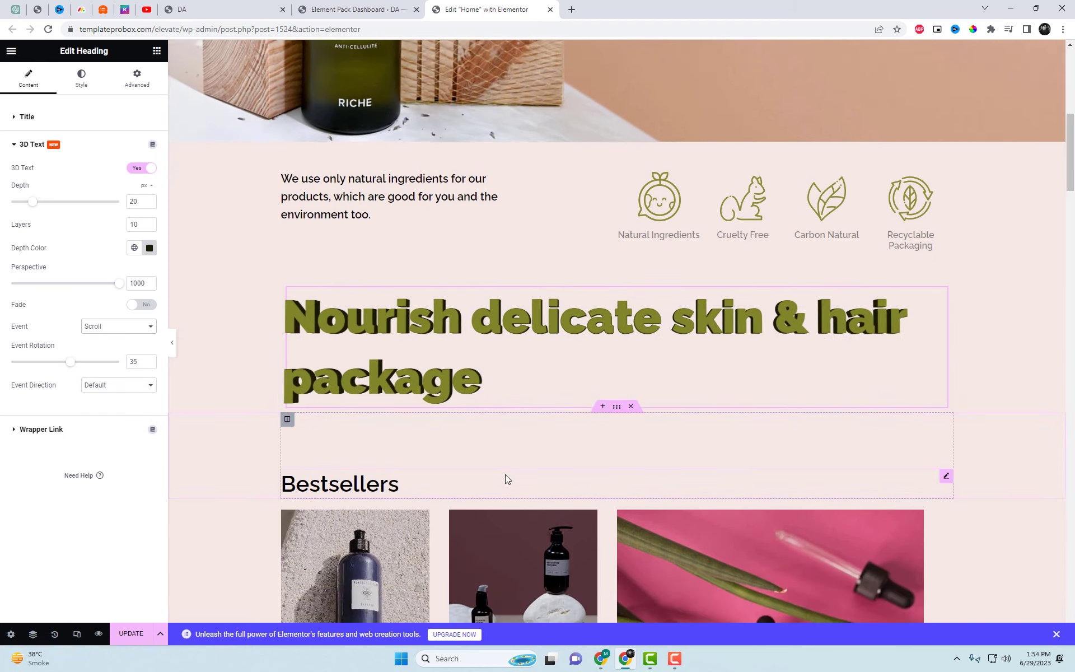
# Change the depth color of the heading's 3D Text effect to dark olive #3B3F03 and preview it while scrolling
pyautogui.click(148, 247)
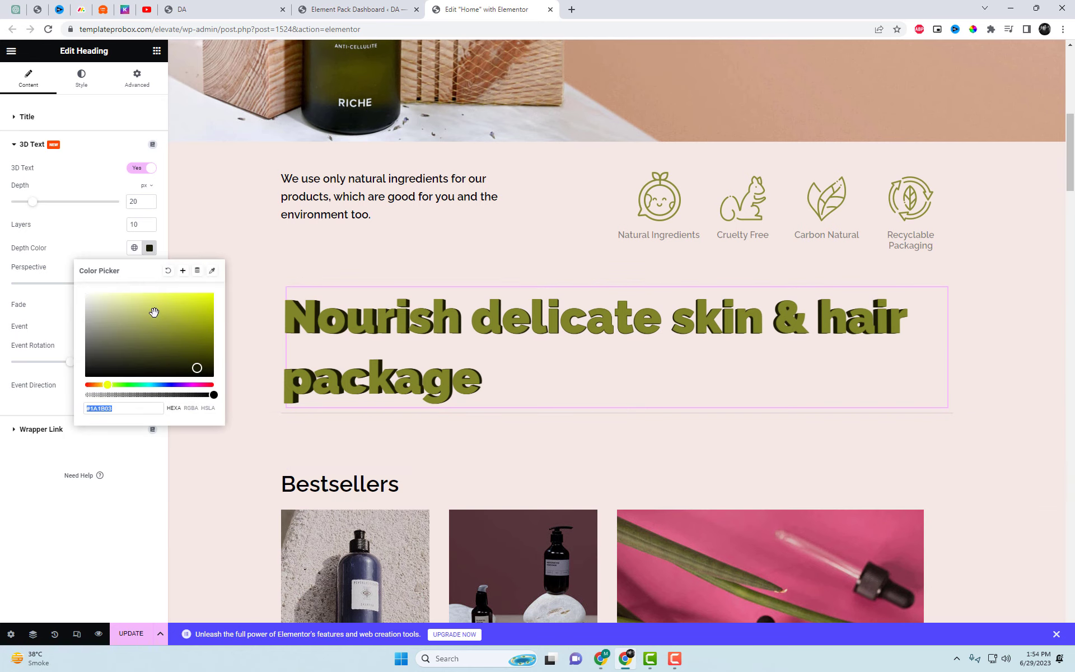
pyautogui.click(149, 309)
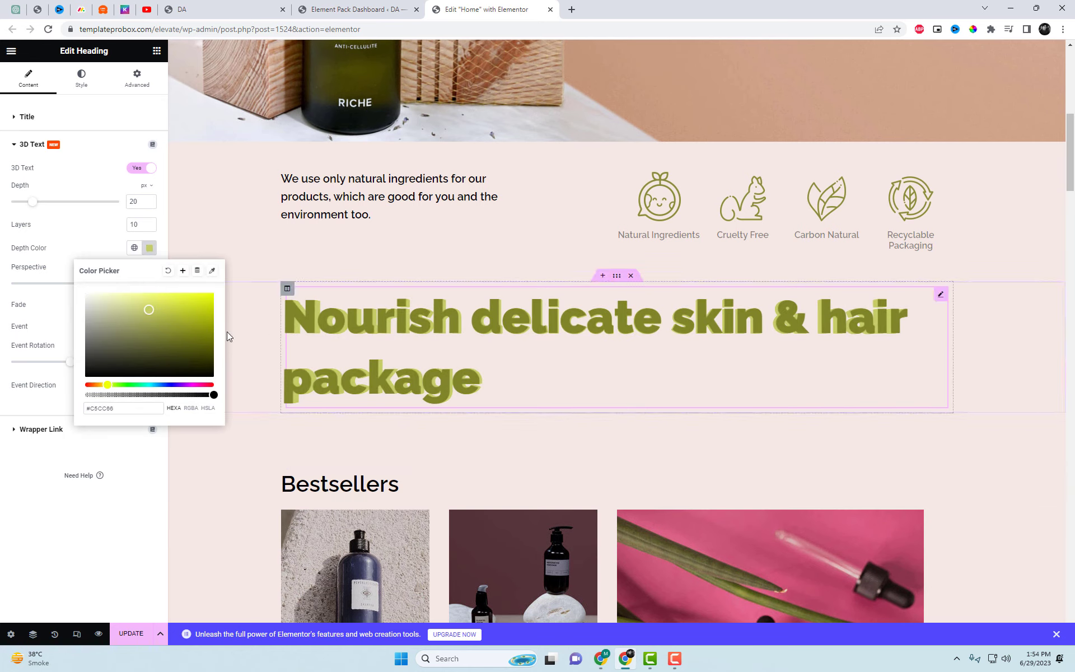
pyautogui.click(200, 342)
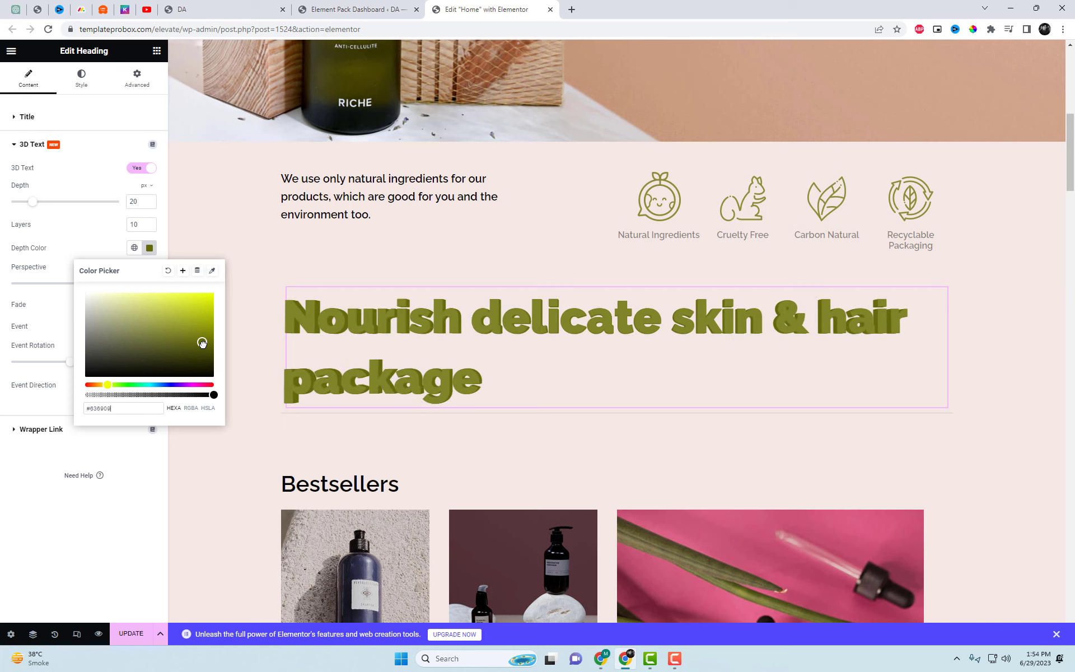
pyautogui.click(206, 356)
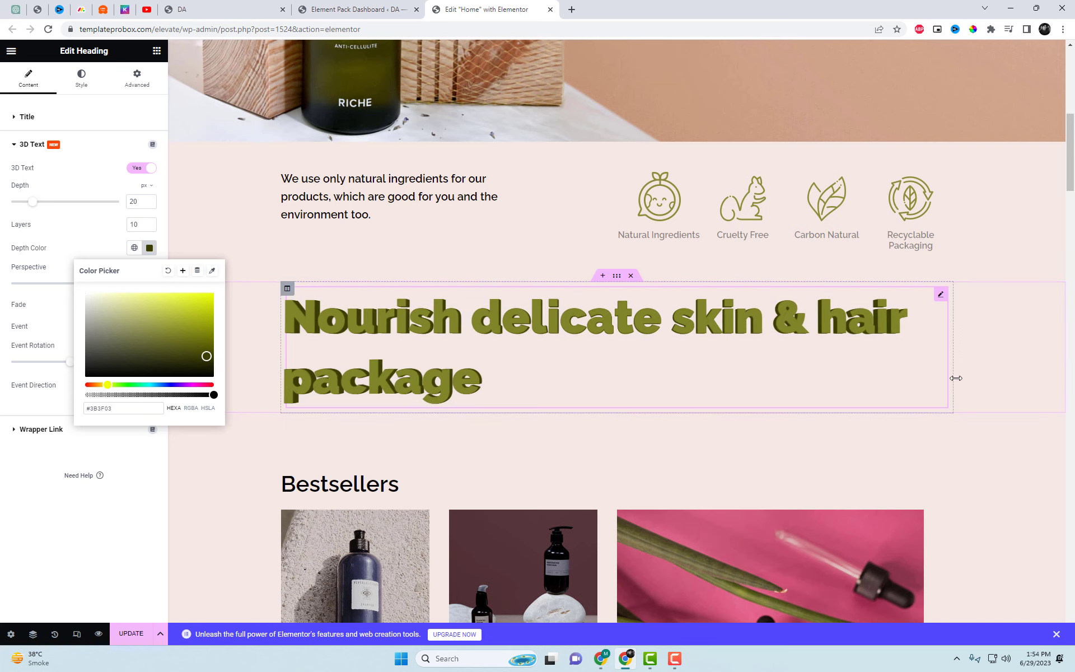
pyautogui.click(619, 344)
pyautogui.scroll(-1, 515, 348)
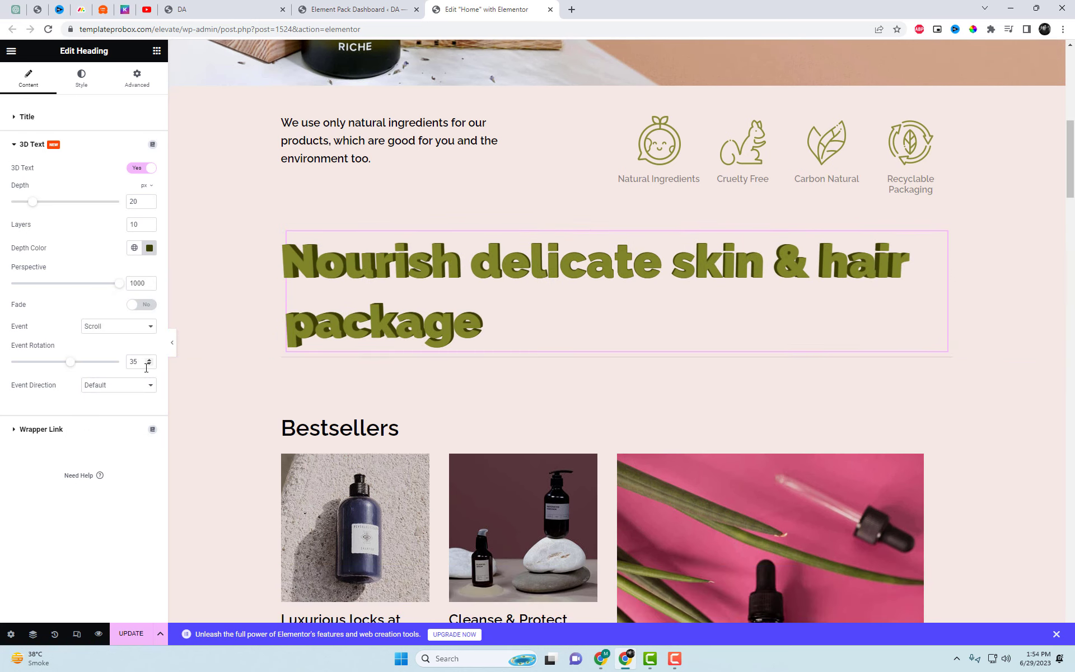
# Turn Fade on for the heading's 3D Text effect and set its event to Pointer
pyautogui.click(141, 305)
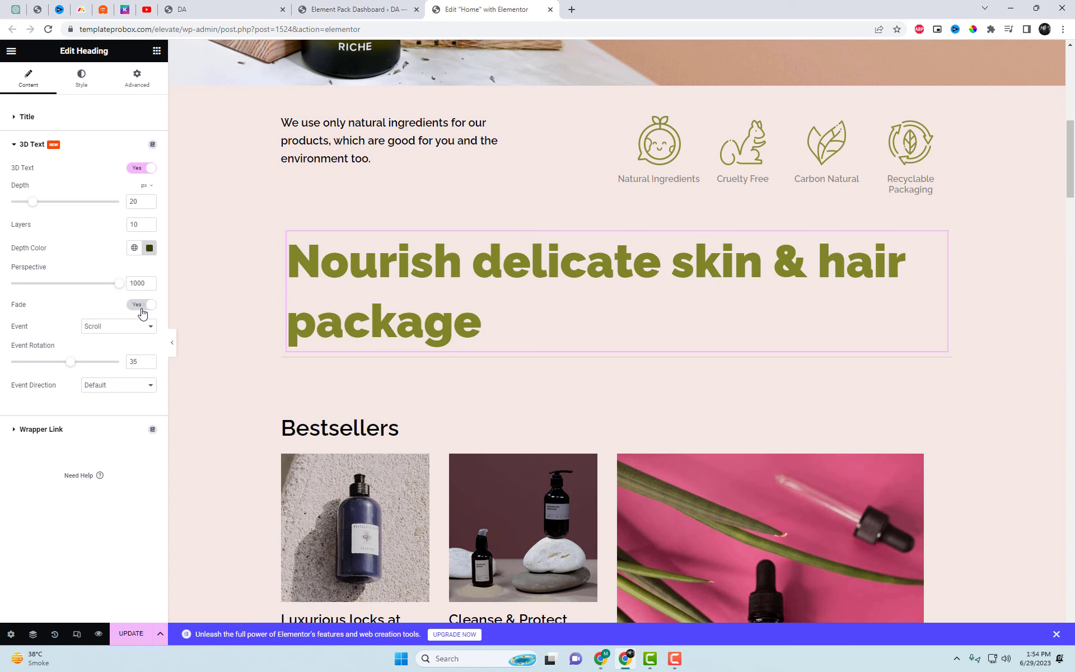
pyautogui.scroll(1, 586, 318)
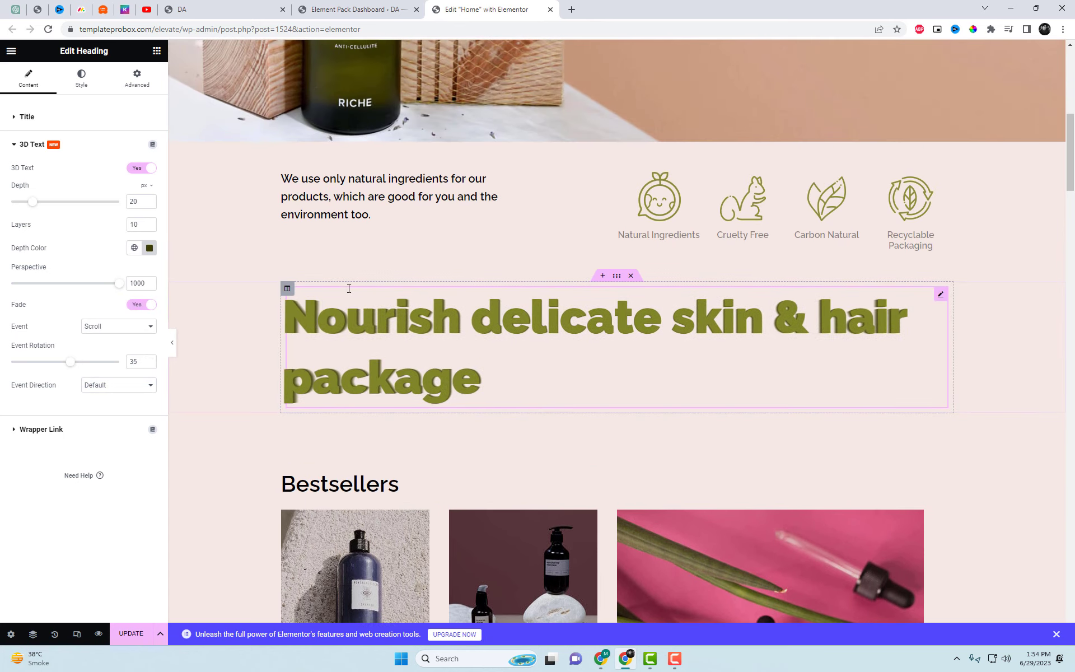
pyautogui.click(144, 327)
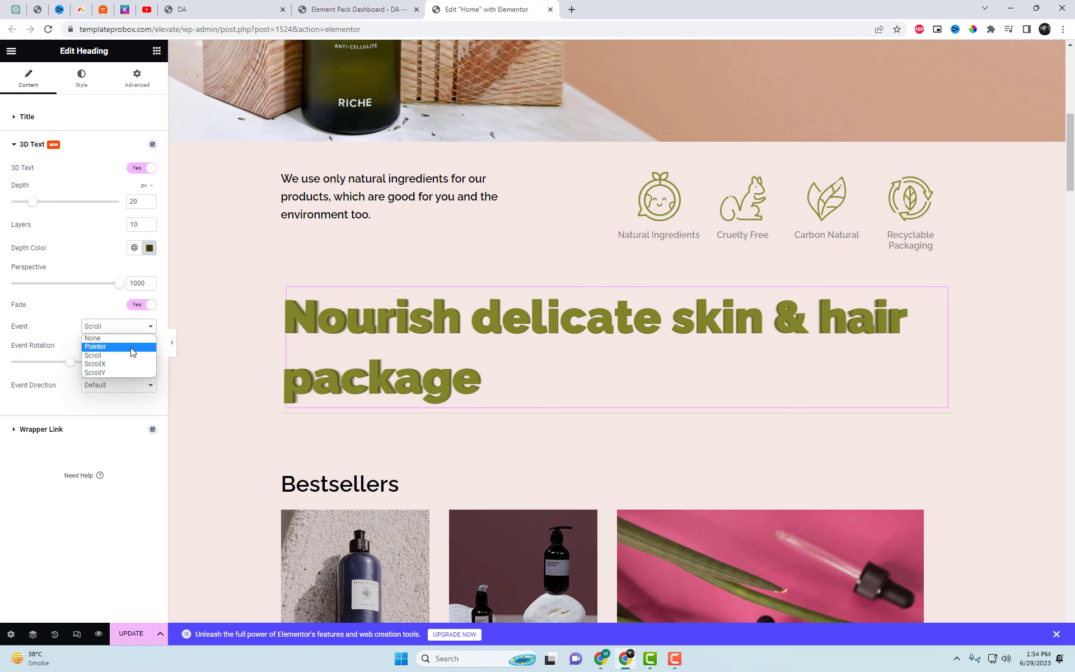
pyautogui.click(112, 346)
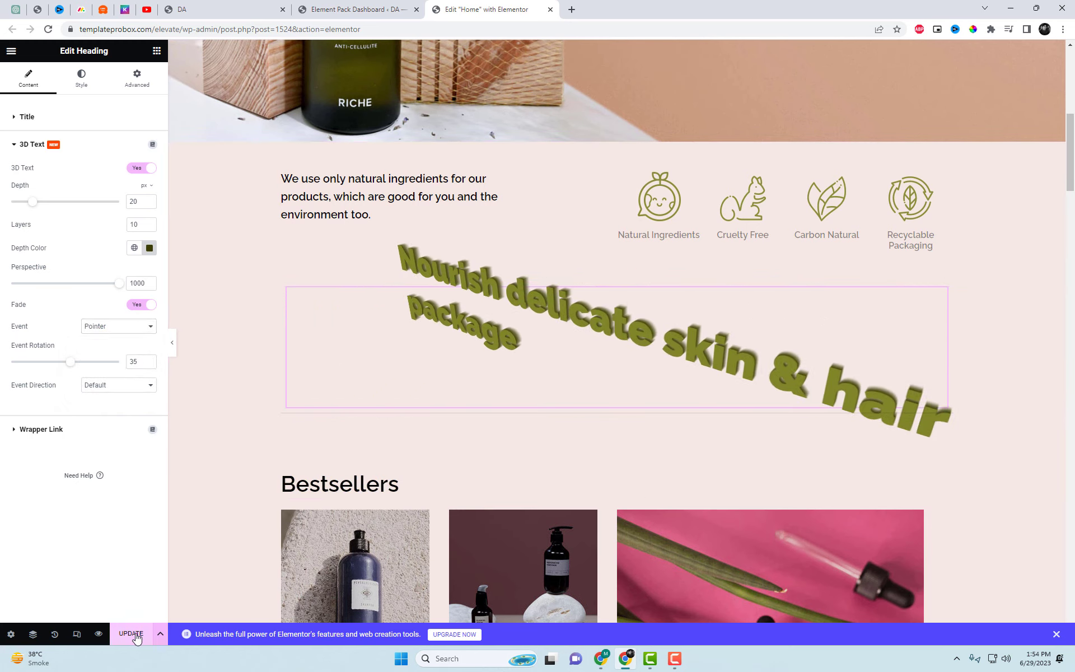
# Save the page and reload the live home page to preview the 3D heading's pointer effect
pyautogui.click(224, 4)
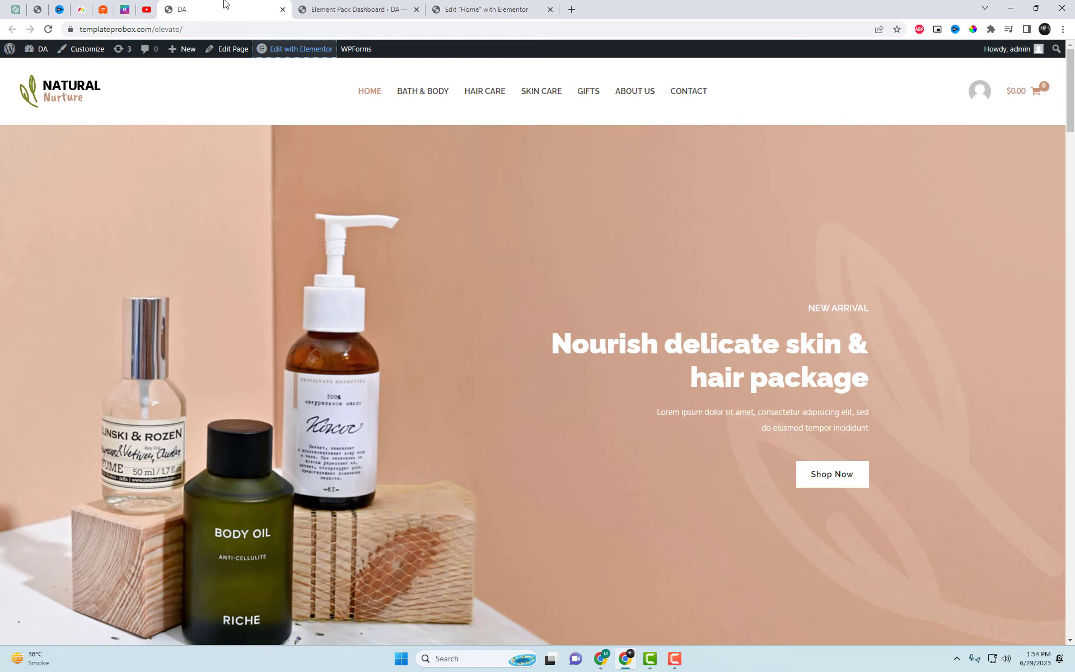
pyautogui.rightClick(319, 98)
pyautogui.click(359, 132)
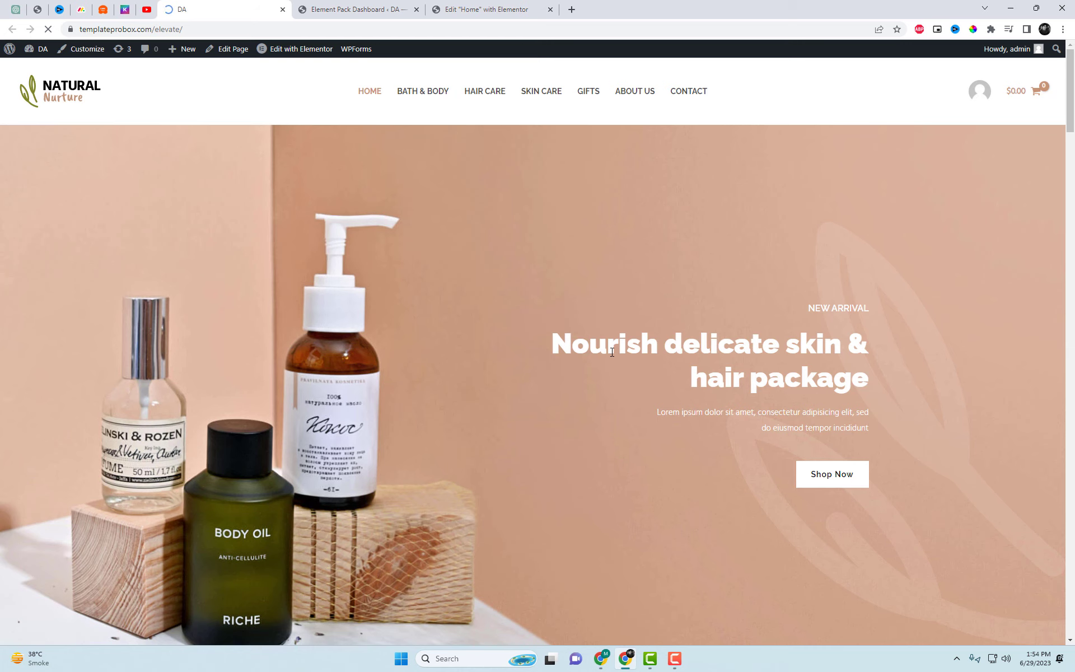
pyautogui.scroll(-10, 672, 370)
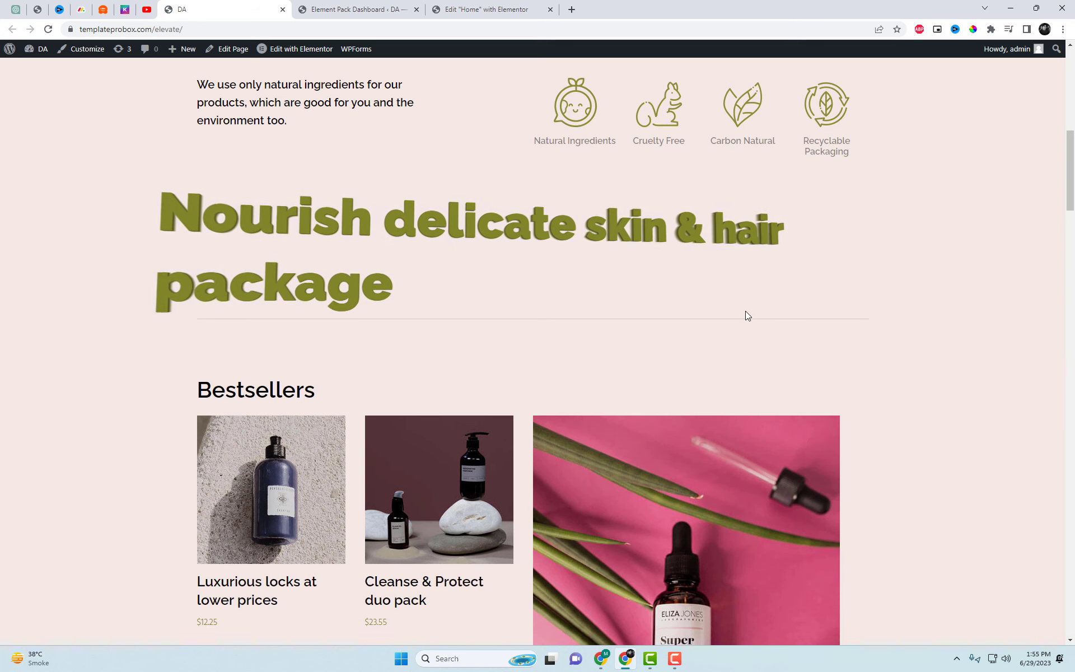
# Return to the Elementor editor and set the 3D heading's event rotation to 10
pyautogui.click(473, 9)
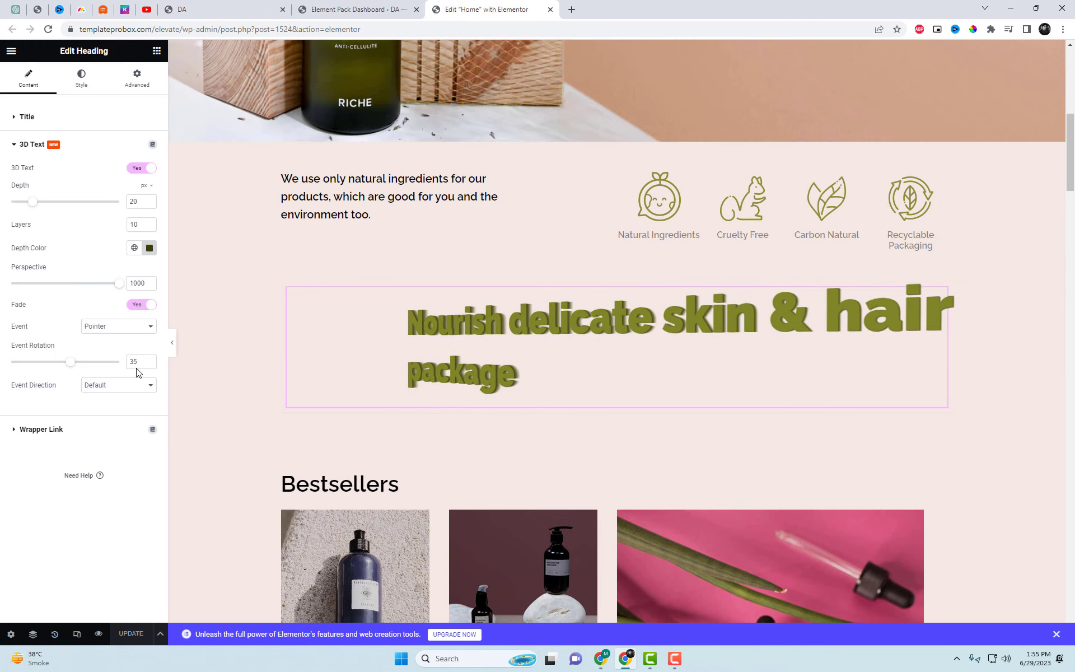
pyautogui.write('1')
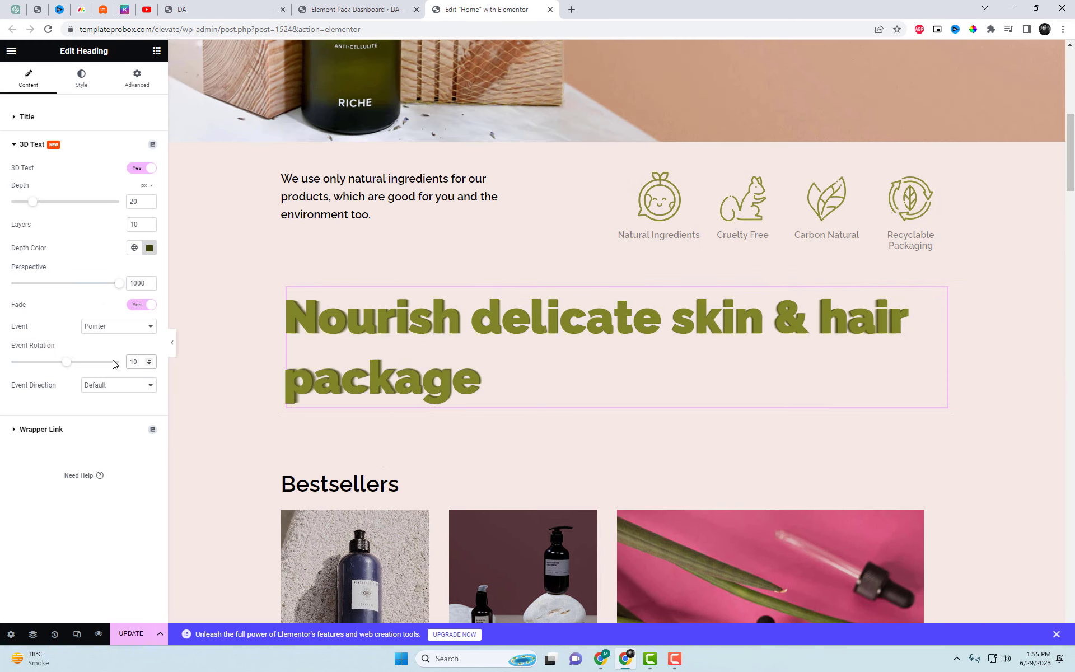
pyautogui.write('0')
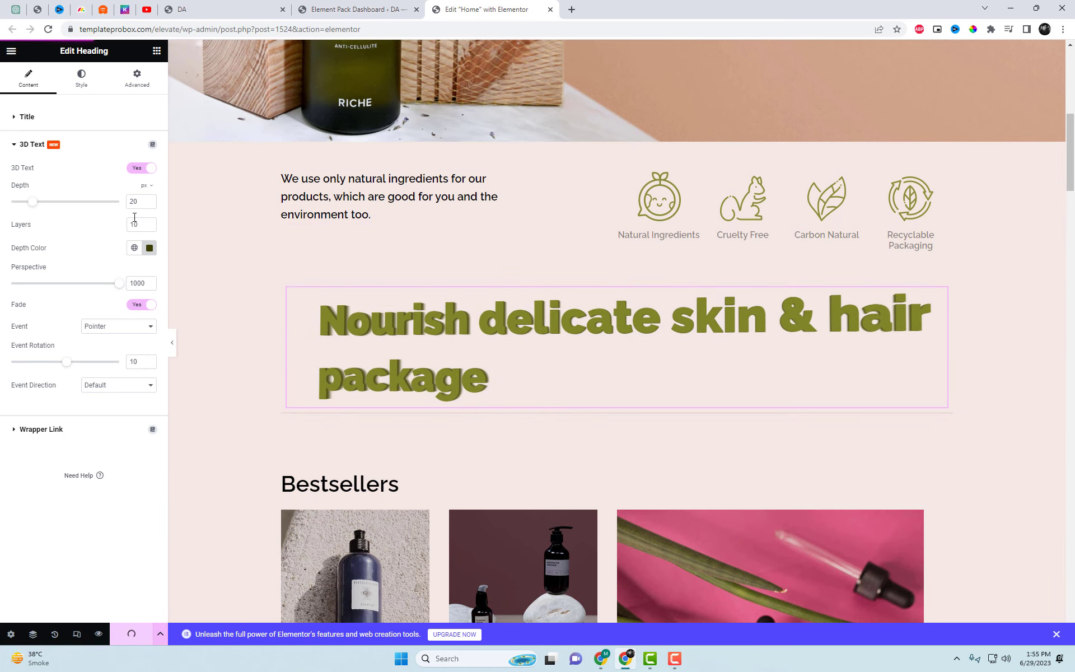
# Set the heading's 3D Text depth to 25 px and its layers to 20
pyautogui.moveTo(139, 202); pyautogui.dragTo(123, 202)
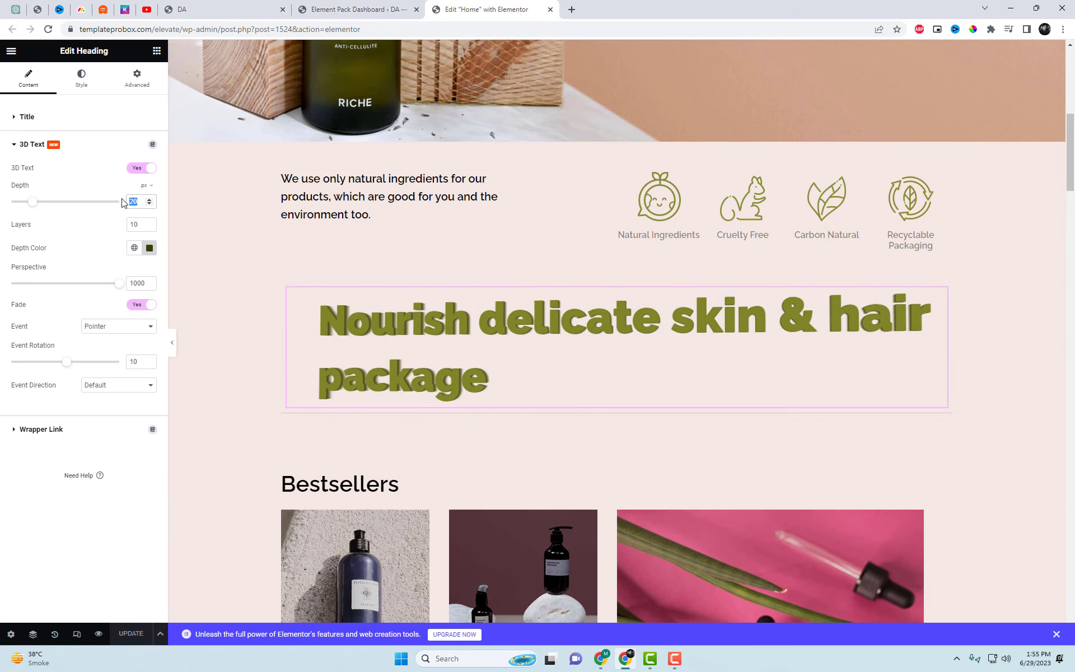
pyautogui.write('50')
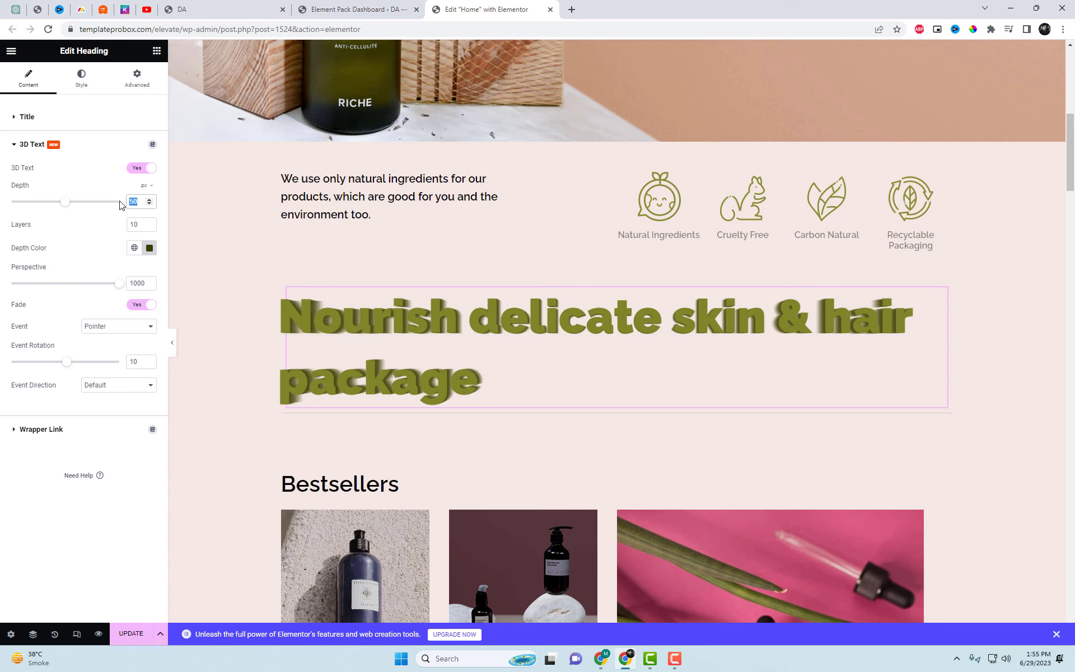
pyautogui.write('25')
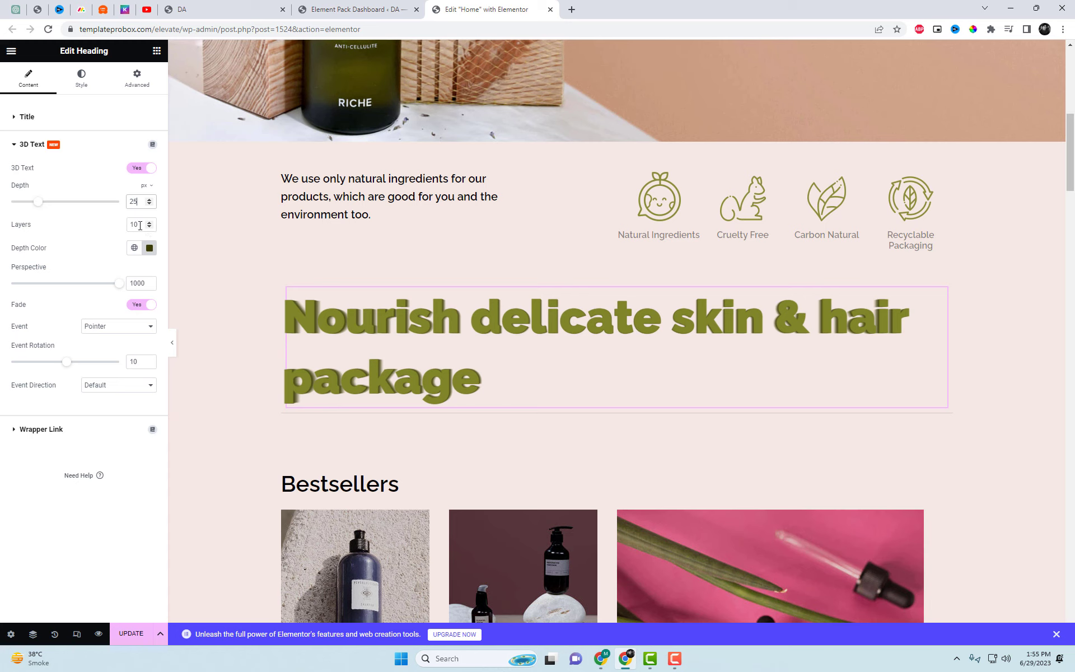
pyautogui.write('20')
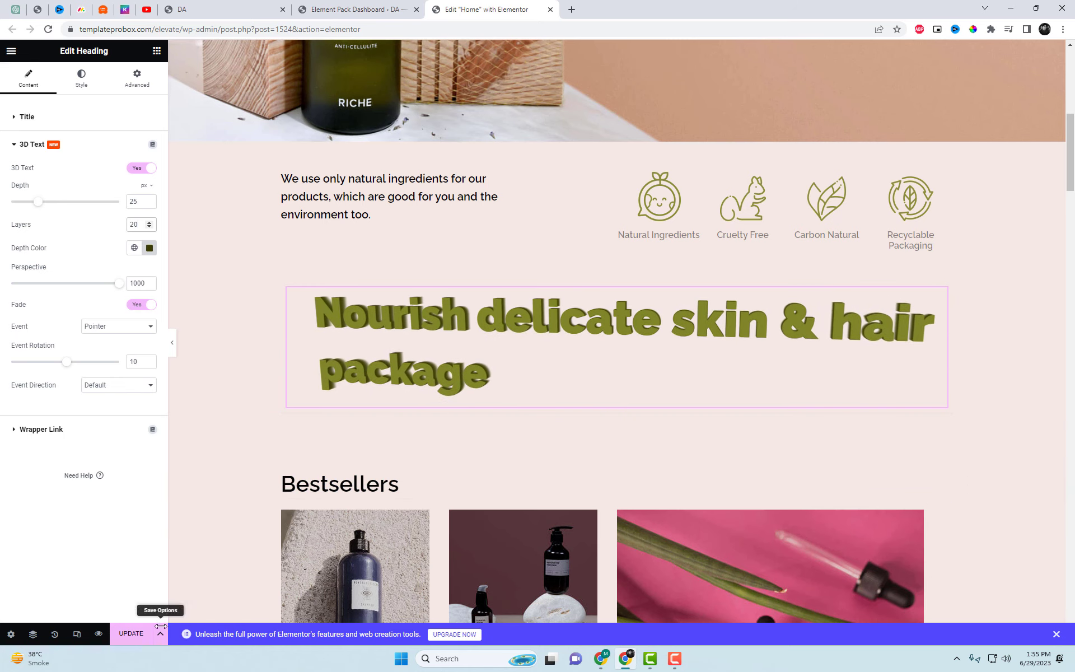
# Save the page and reload the live site to check the heading with its adjusted depth, layers and rotation
pyautogui.click(224, 9)
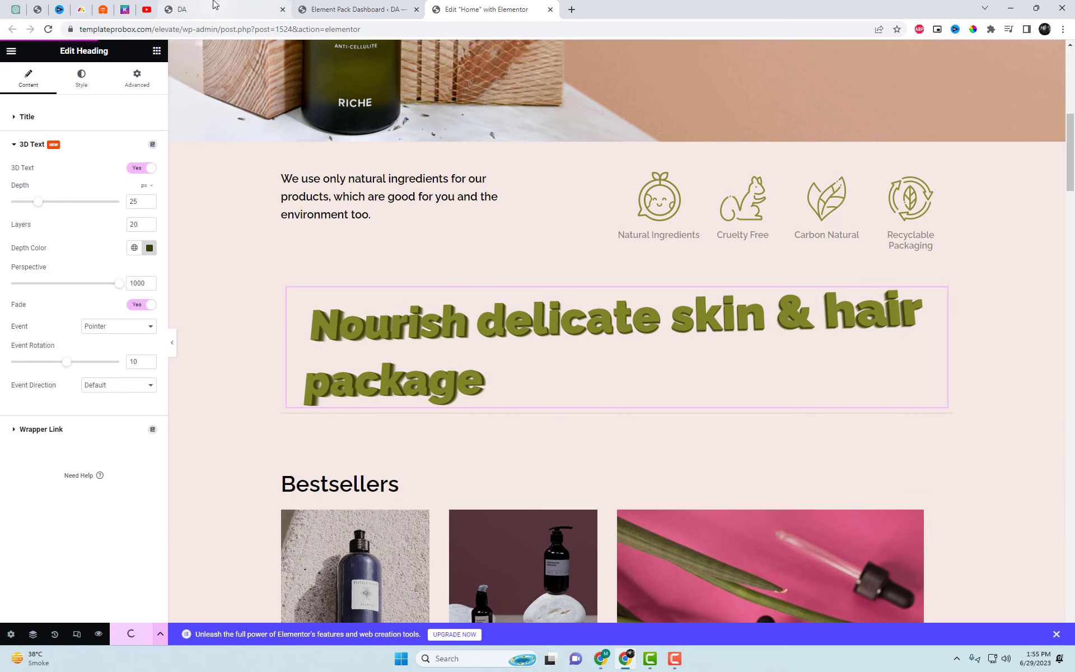
pyautogui.click(240, 33)
pyautogui.press('Return')
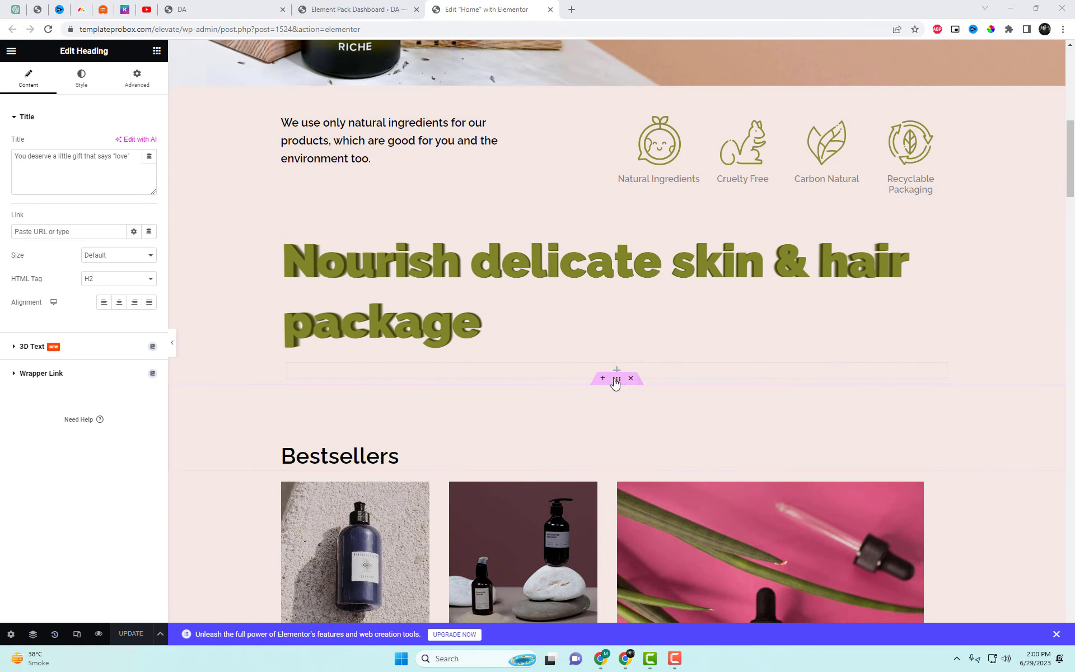
# Add a heading reading 'You deserve a little gift that says "love"' below the 3D heading and give it the global Accent text color
pyautogui.click(617, 371)
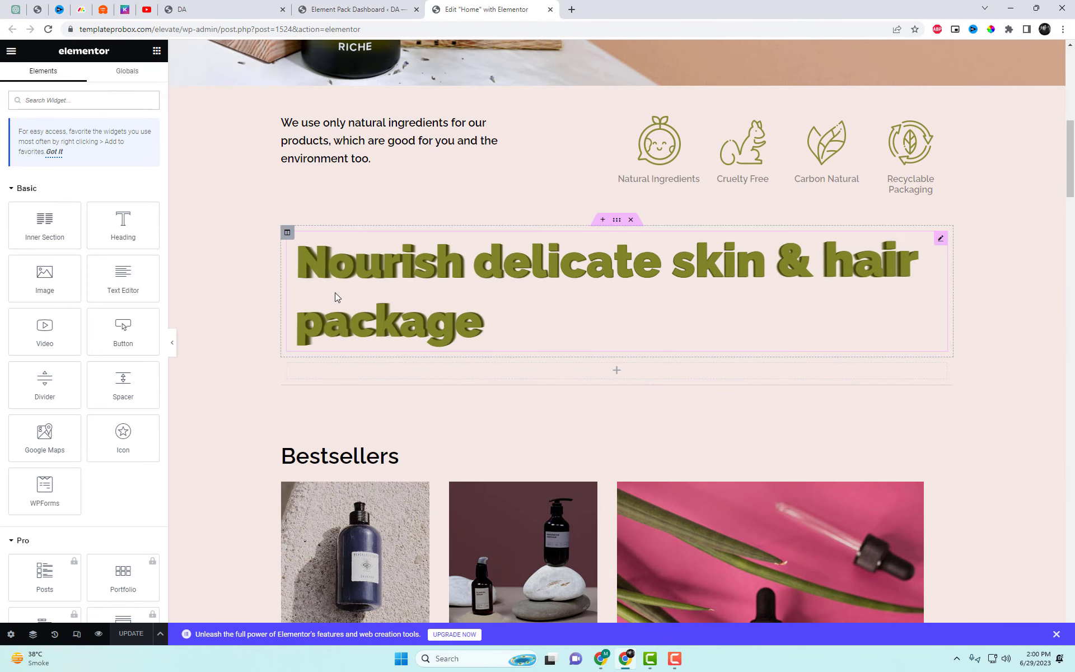
pyautogui.moveTo(123, 223); pyautogui.dragTo(522, 380)
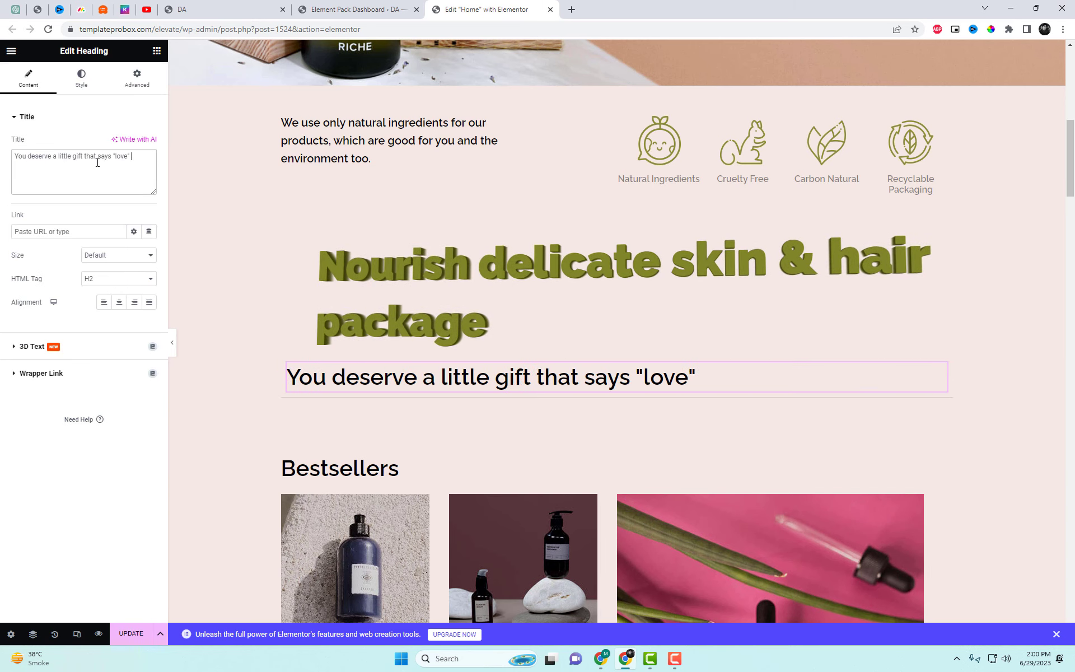
pyautogui.click(82, 75)
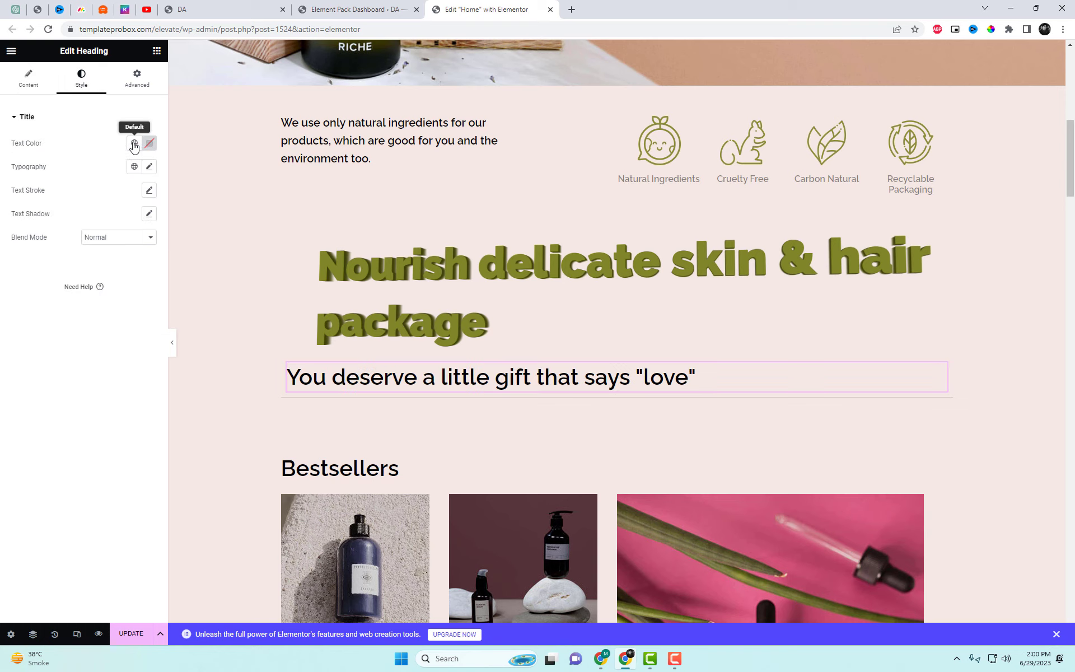
pyautogui.click(135, 144)
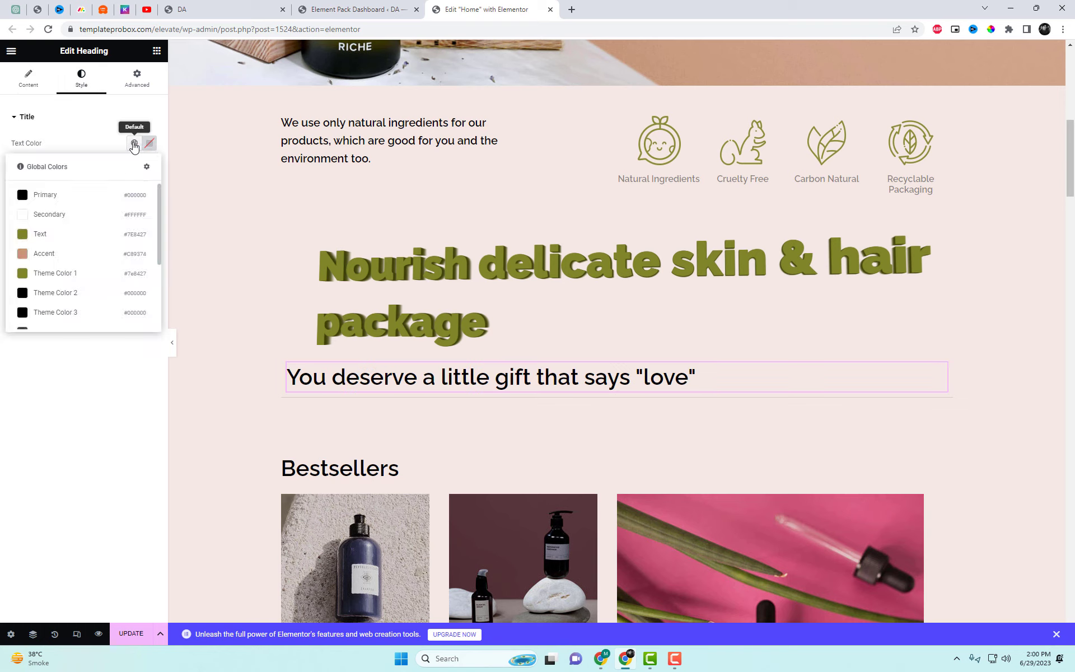
pyautogui.click(103, 254)
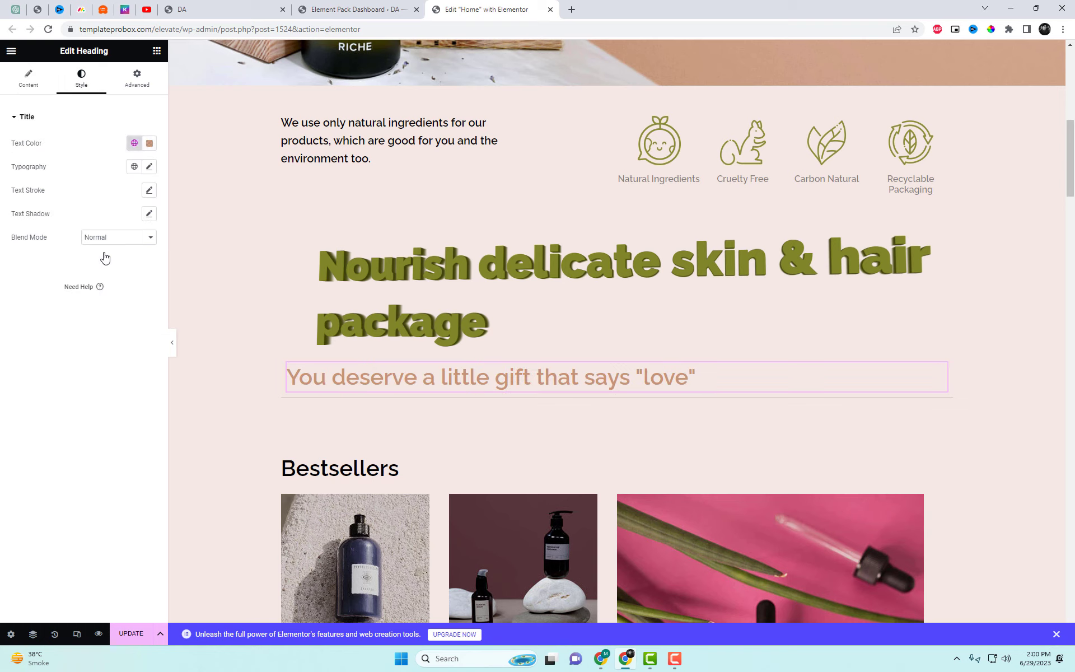
# Set the new heading's font family to Baloo 2 and its text transform to Uppercase
pyautogui.click(149, 167)
pyautogui.click(126, 223)
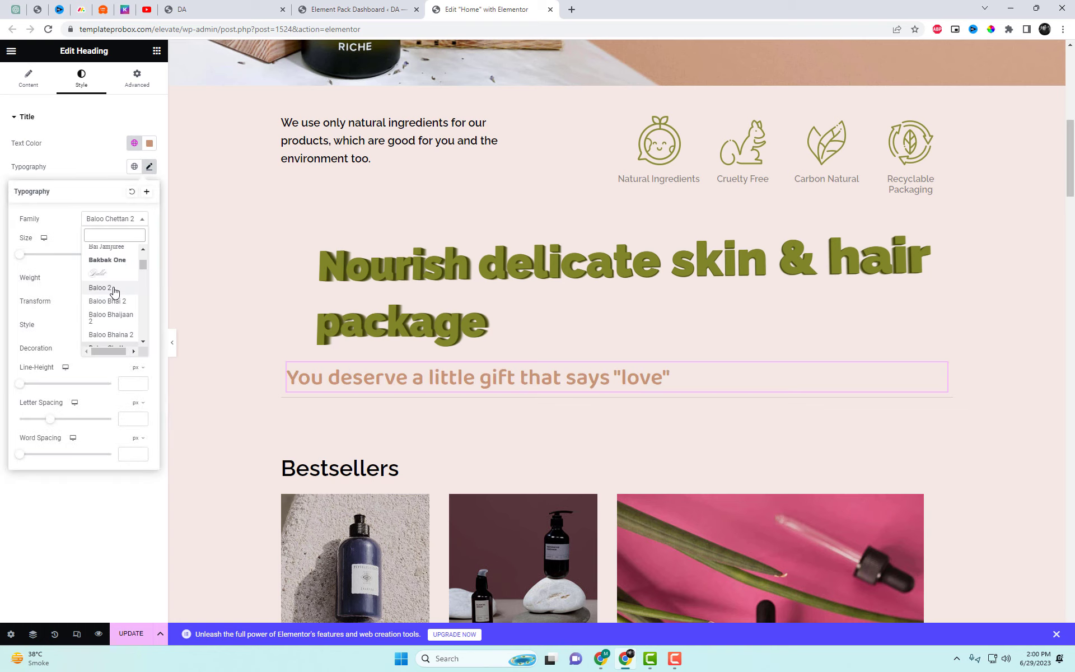
pyautogui.click(100, 287)
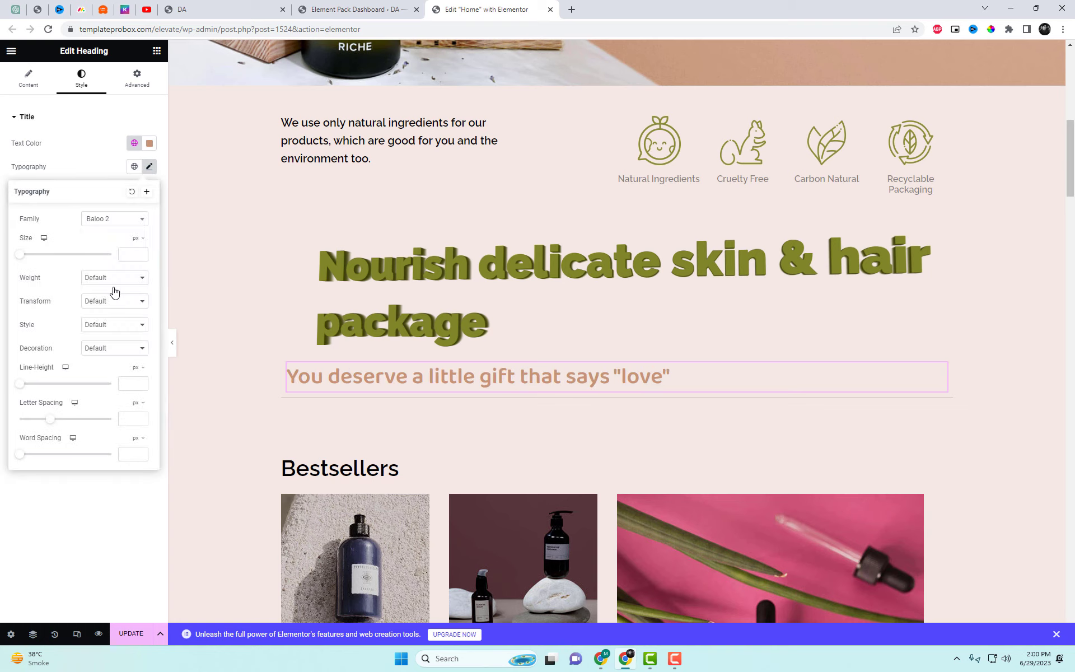
pyautogui.click(114, 326)
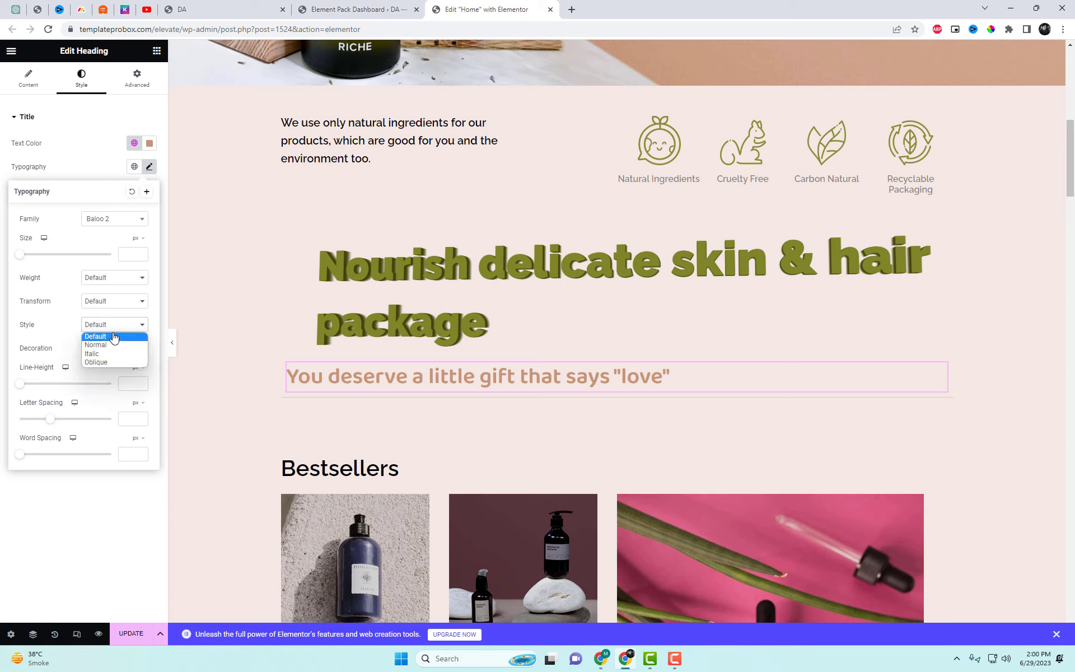
pyautogui.click(102, 302)
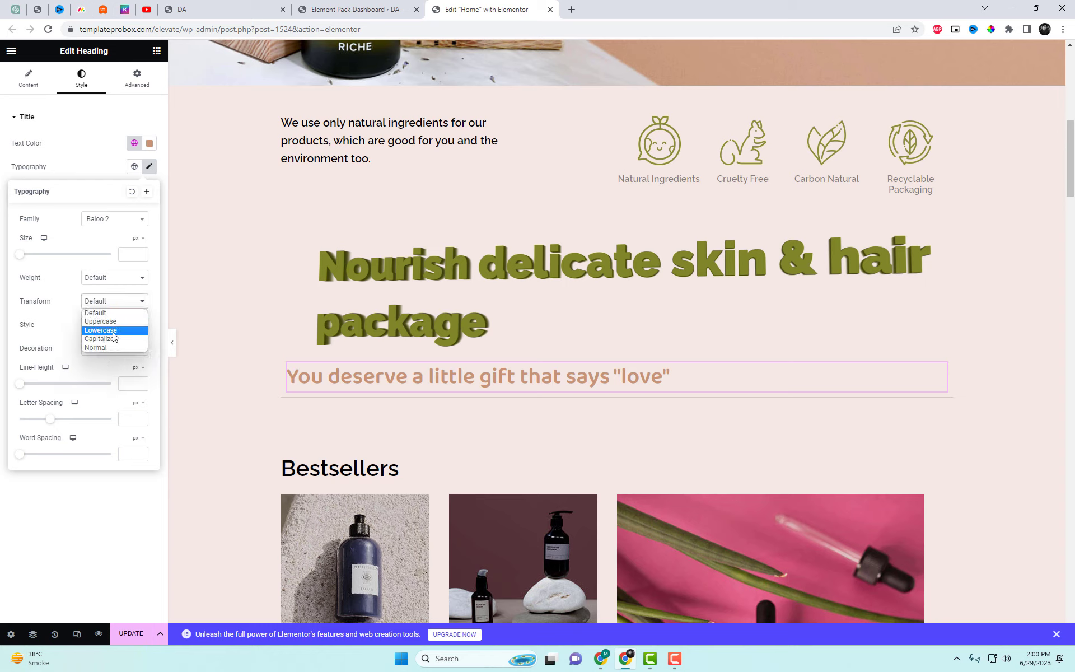
pyautogui.click(101, 322)
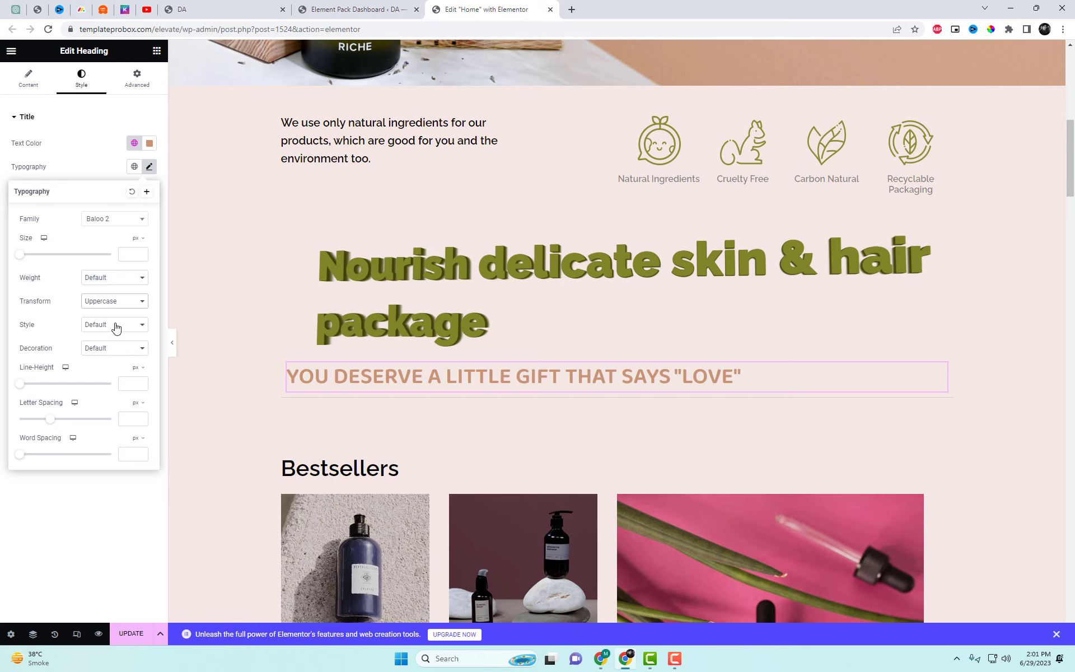
# Set the new heading's font weight to 900 (Black) and its size to 54 px
pyautogui.click(115, 326)
pyautogui.click(107, 348)
pyautogui.click(107, 351)
pyautogui.click(112, 280)
pyautogui.click(116, 358)
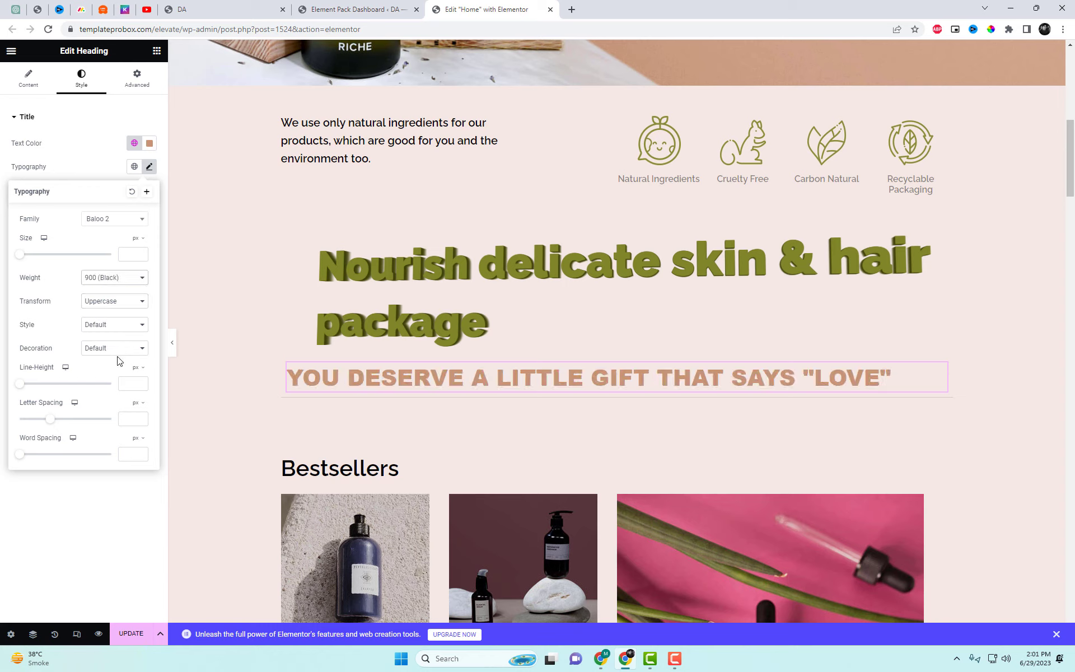
pyautogui.moveTo(22, 257); pyautogui.dragTo(44, 256)
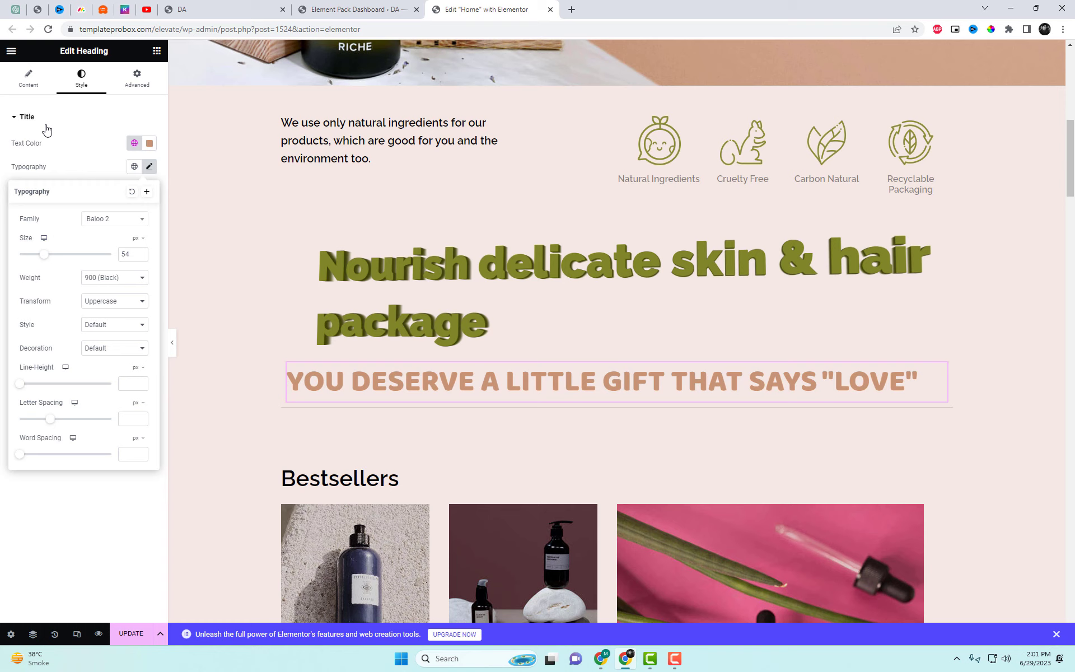
# Enable the 3D Text effect on the new "love" heading
pyautogui.click(29, 82)
pyautogui.click(115, 347)
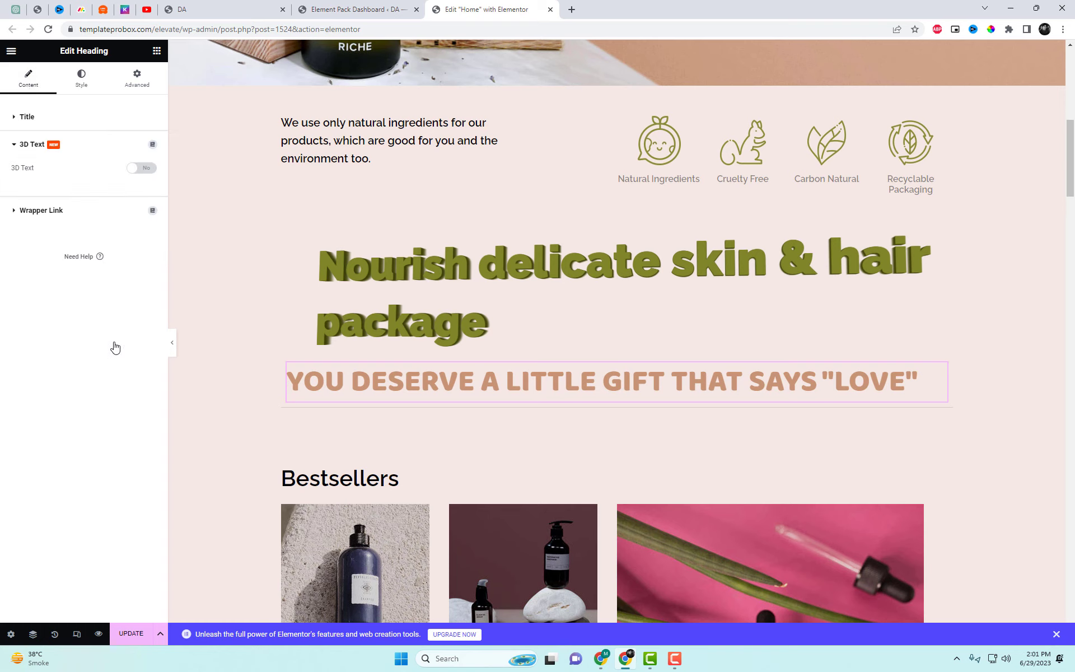
pyautogui.click(147, 170)
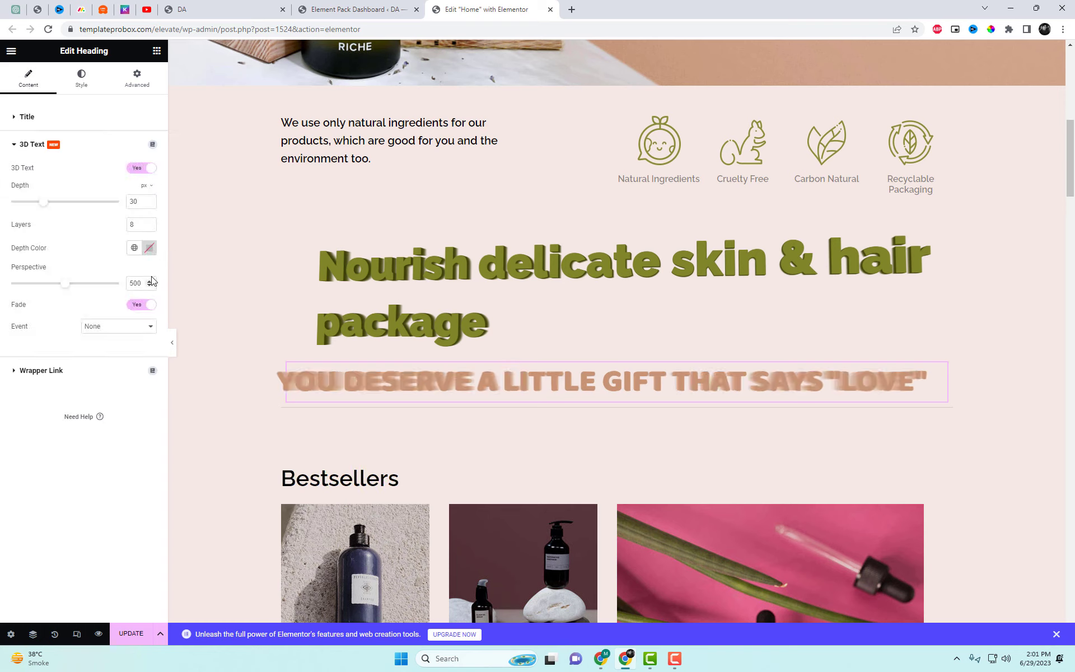
# Set the "love" heading's 3D depth color to the dark brown #311B0D
pyautogui.click(150, 249)
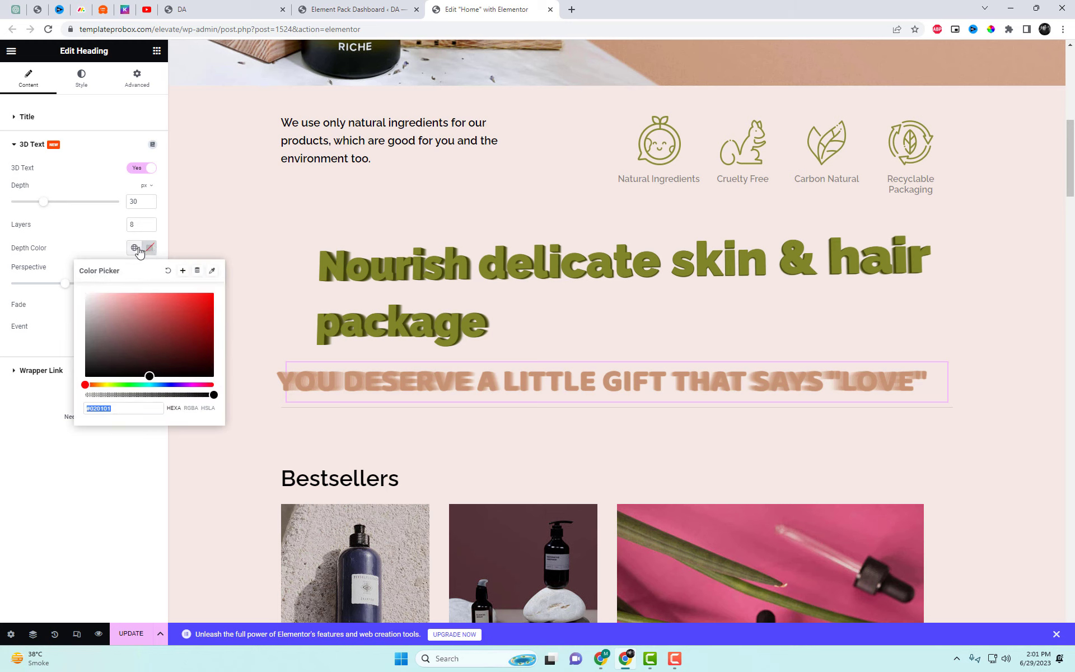
pyautogui.click(140, 253)
pyautogui.click(72, 358)
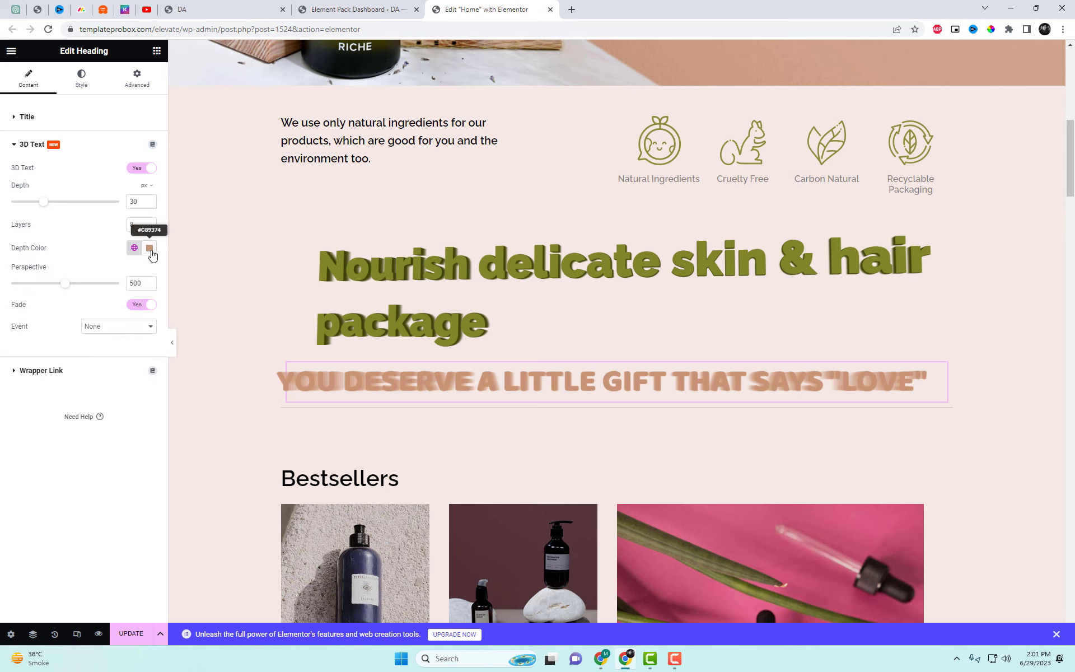
pyautogui.click(150, 248)
pyautogui.moveTo(139, 347); pyautogui.dragTo(178, 360)
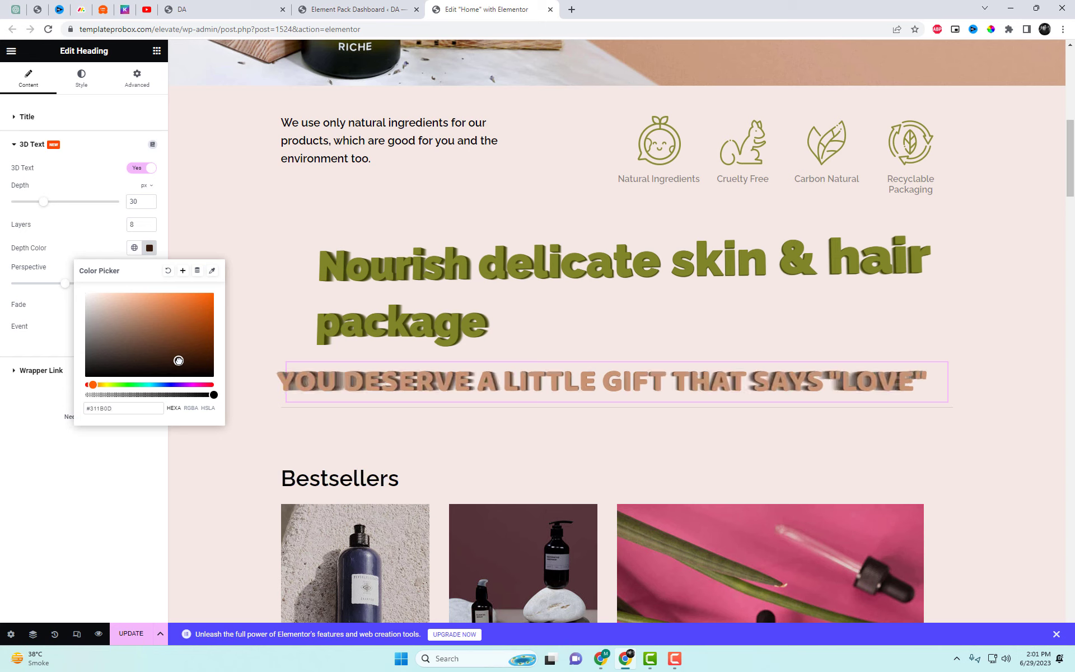
pyautogui.click(87, 240)
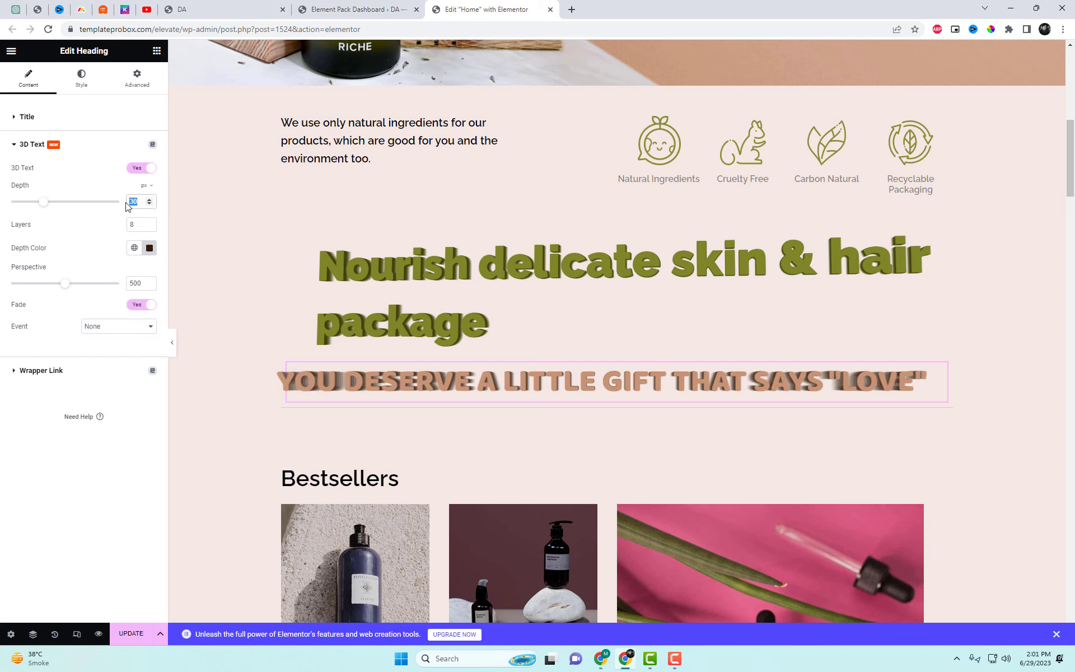
# Configure the heading's 3D text with depth 25 px, 10 layers and perspective 1000, with Fade turned off
pyautogui.write('25')
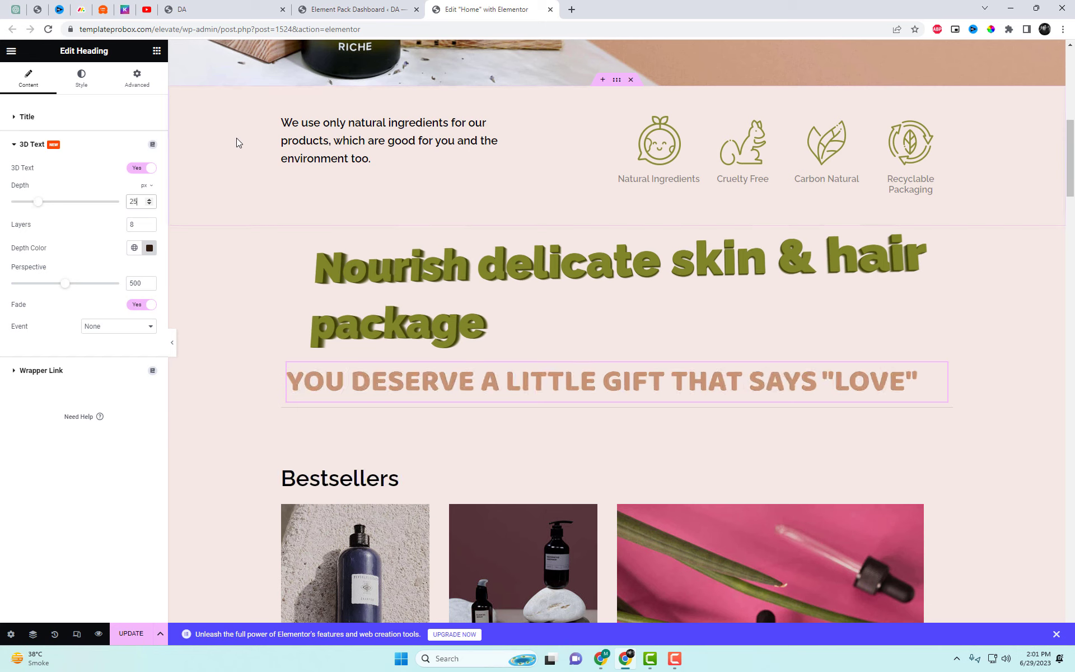
pyautogui.write('10')
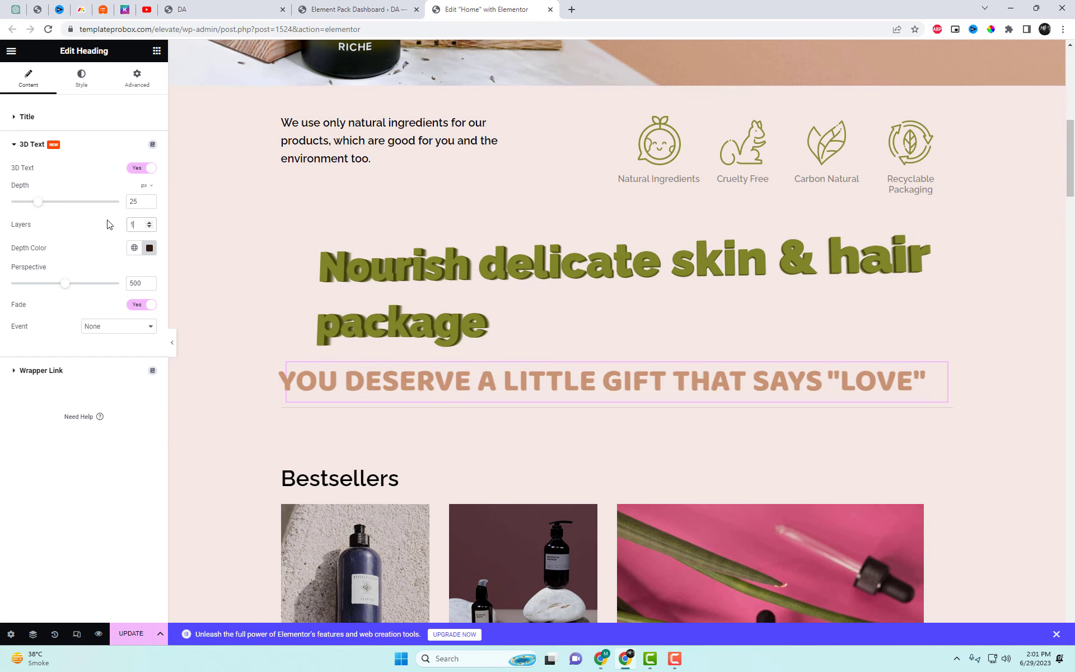
pyautogui.click(143, 313)
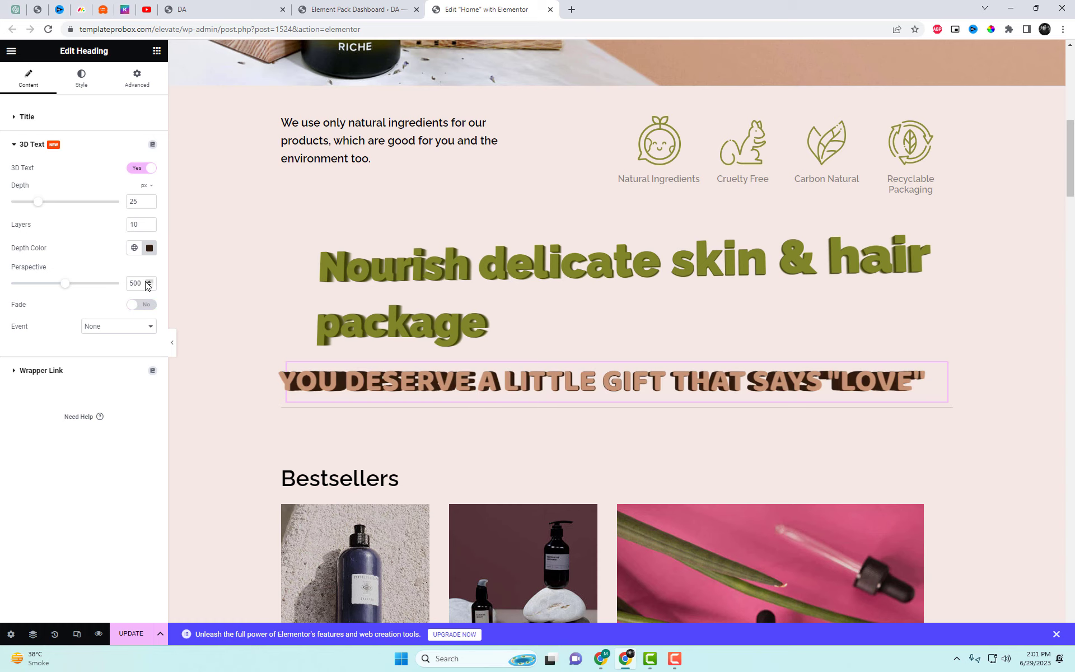
pyautogui.write('100')
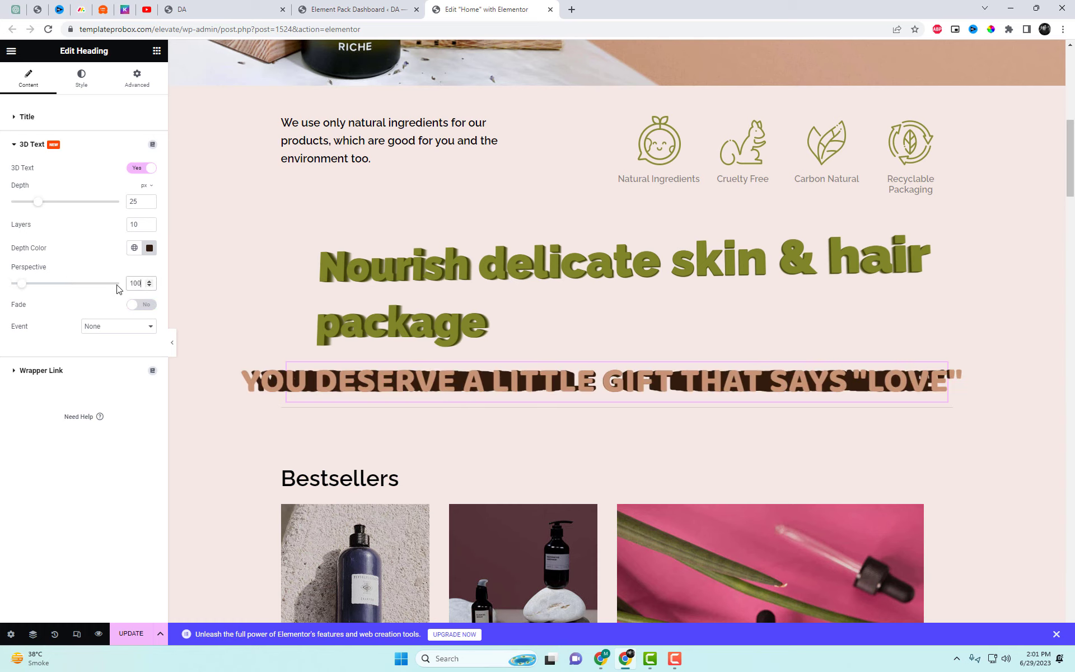
pyautogui.write('0')
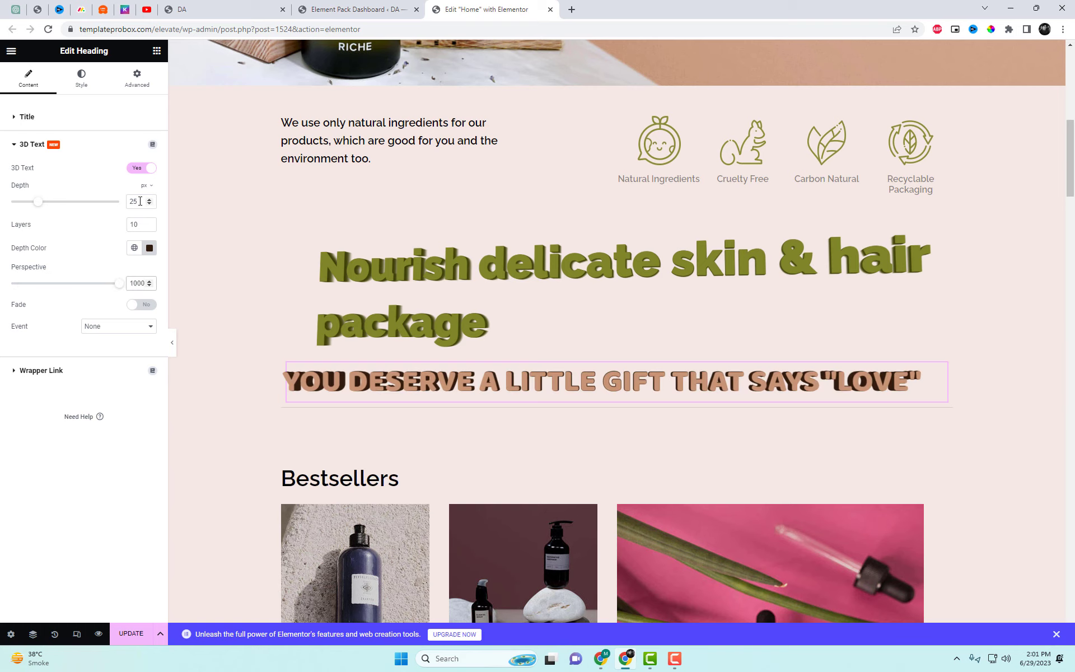
# Try depths of 50, 25 and 10 px and 50 layers, settling on a 15 px depth with 10 layers
pyautogui.write('50')
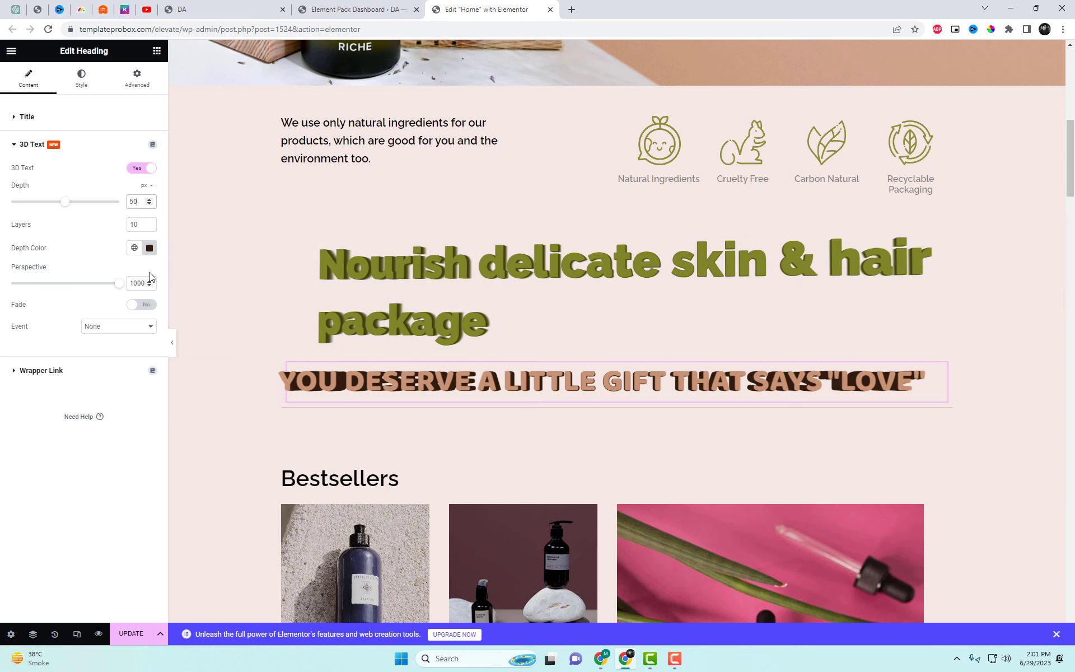
pyautogui.write('50')
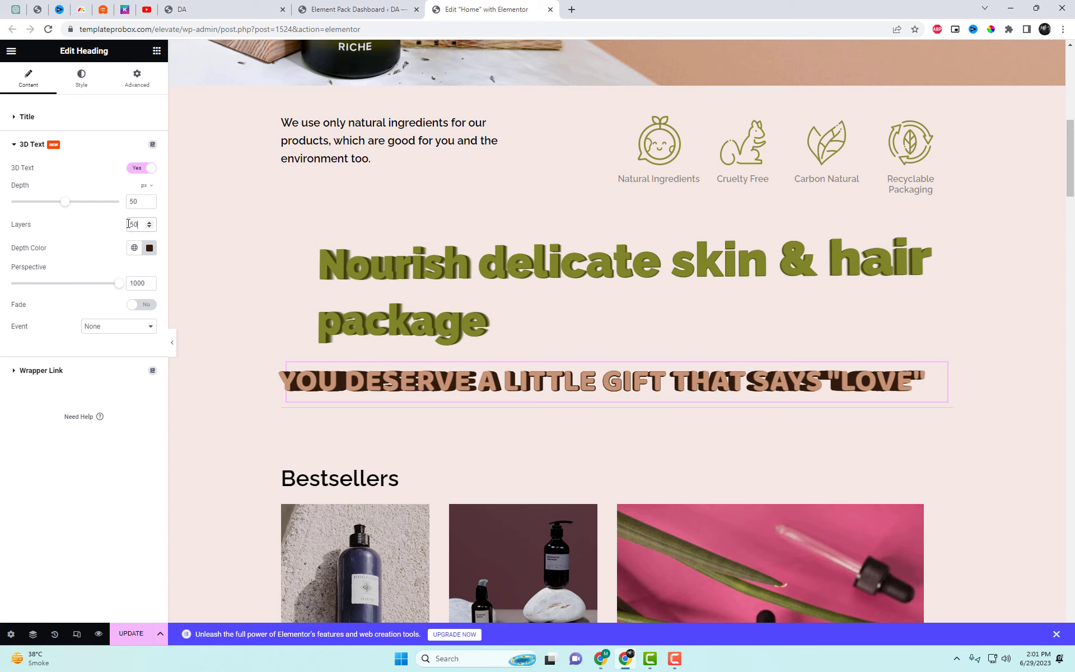
pyautogui.write('10')
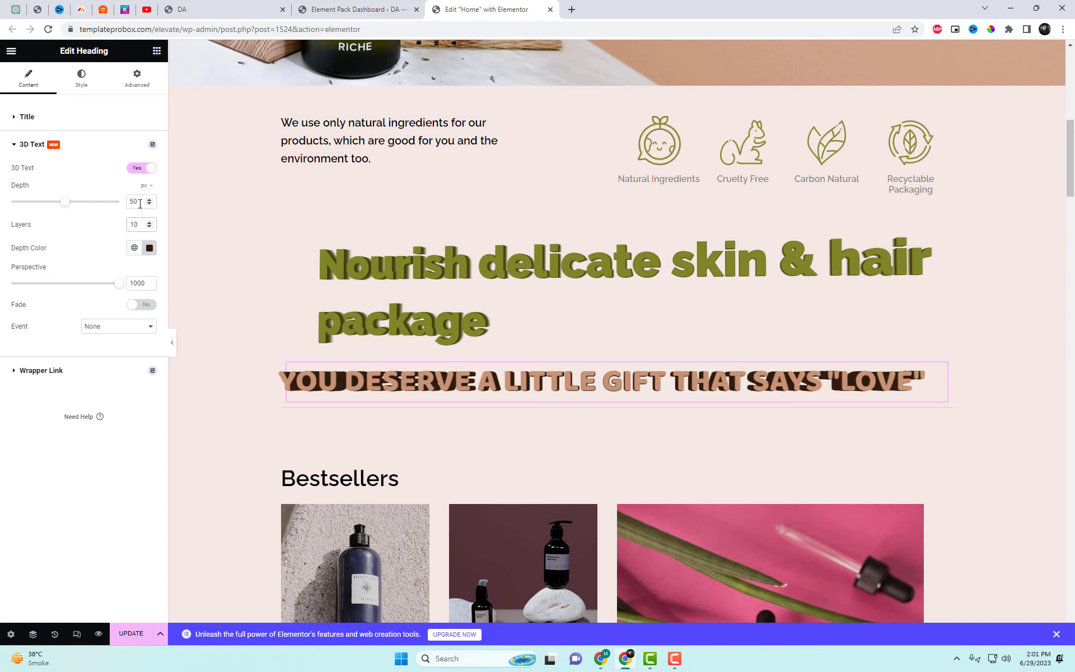
pyautogui.write('25')
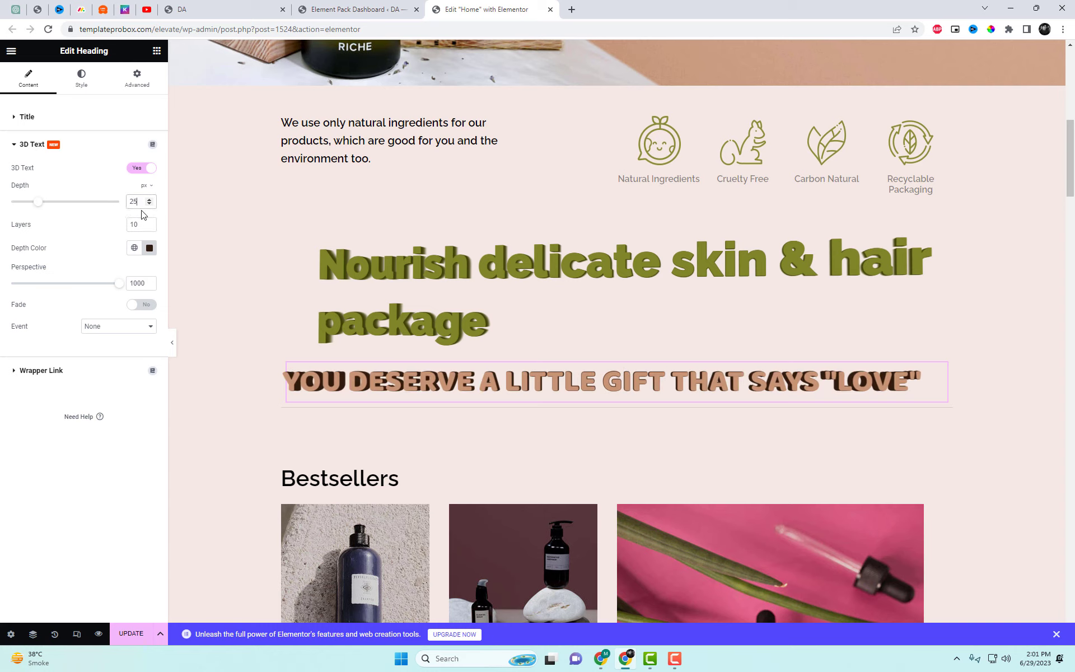
pyautogui.write('10')
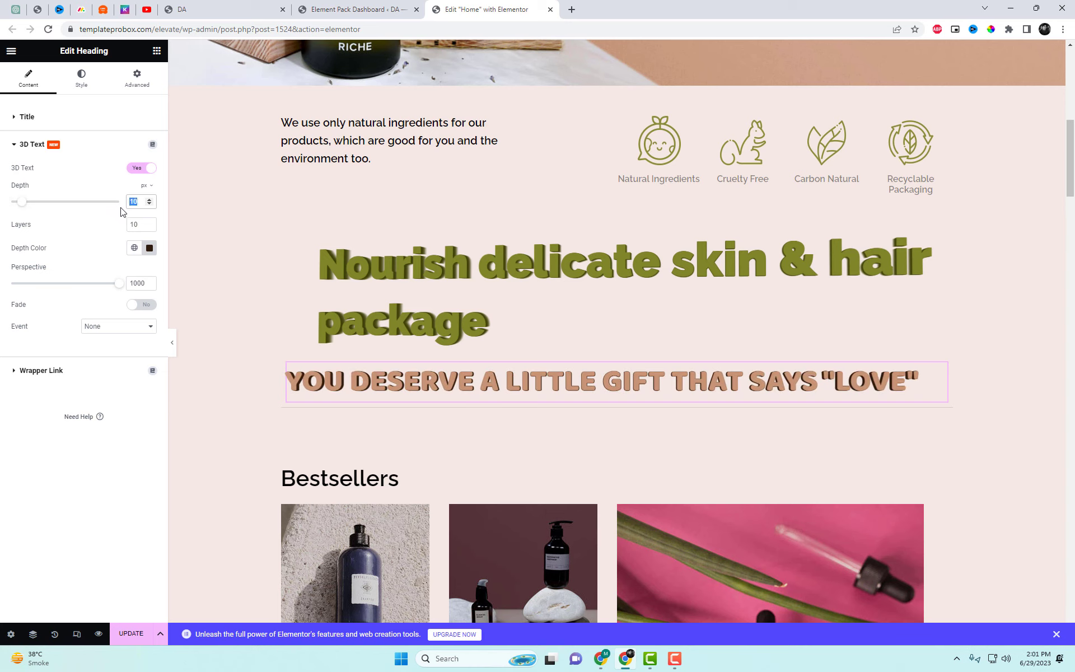
pyautogui.write('152')
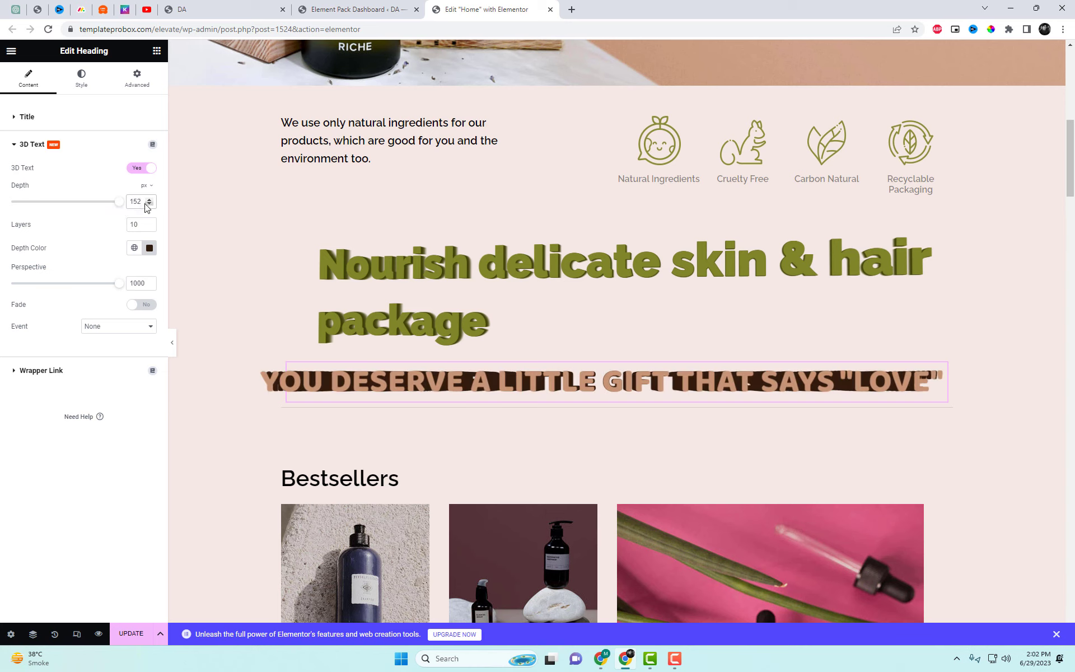
pyautogui.write('5')
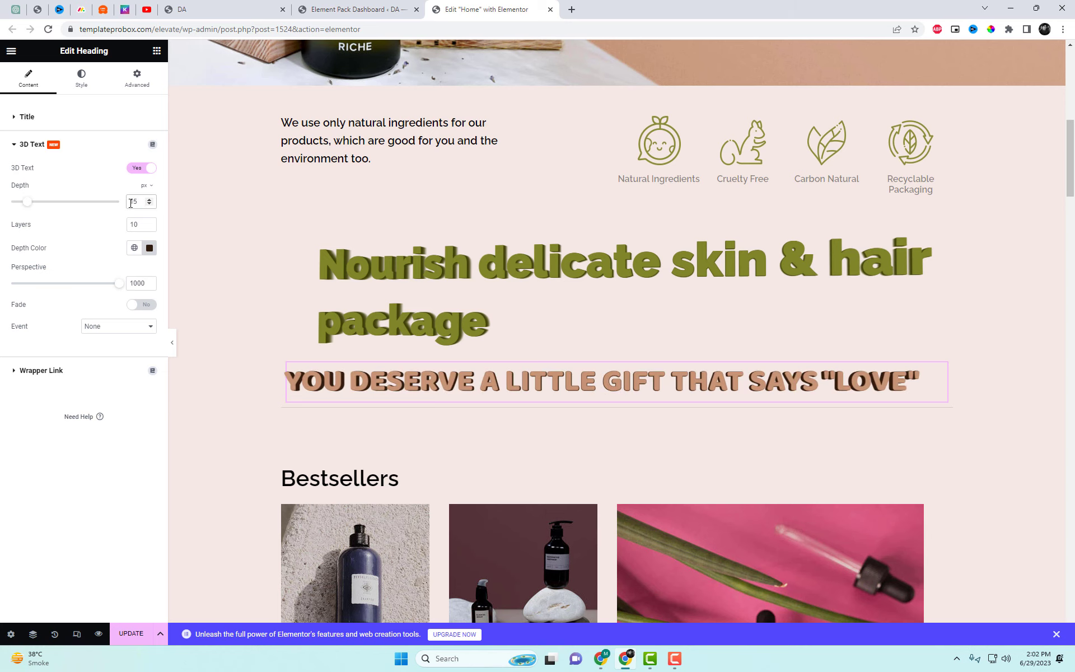
# Turn Fade back on, set the 3D text event to ScrollX and test it on the page
pyautogui.click(132, 328)
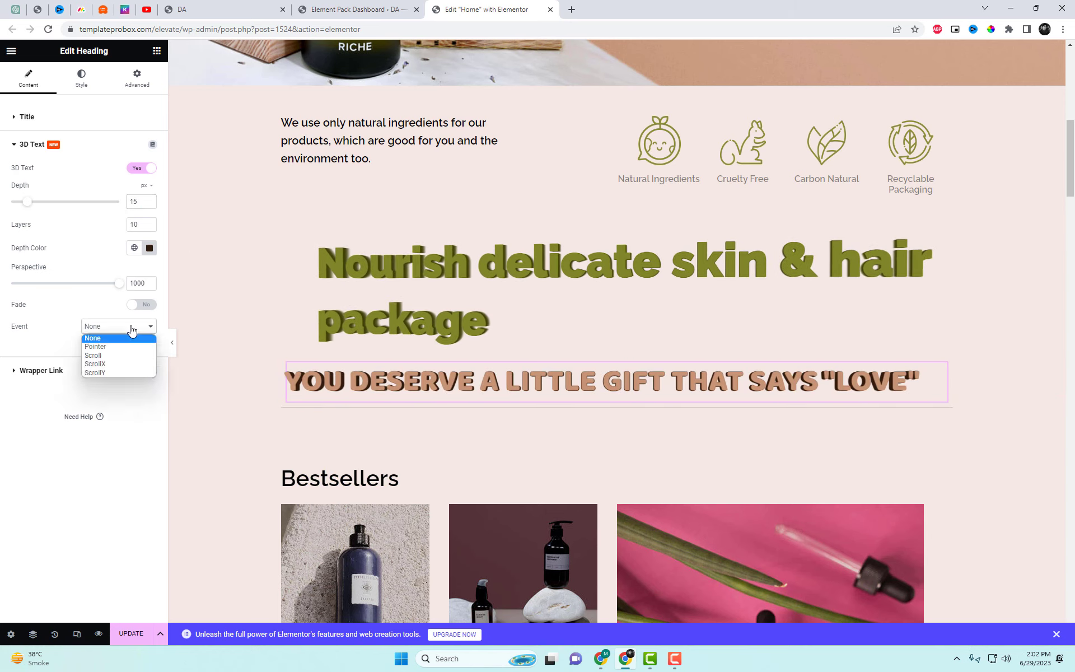
pyautogui.click(144, 304)
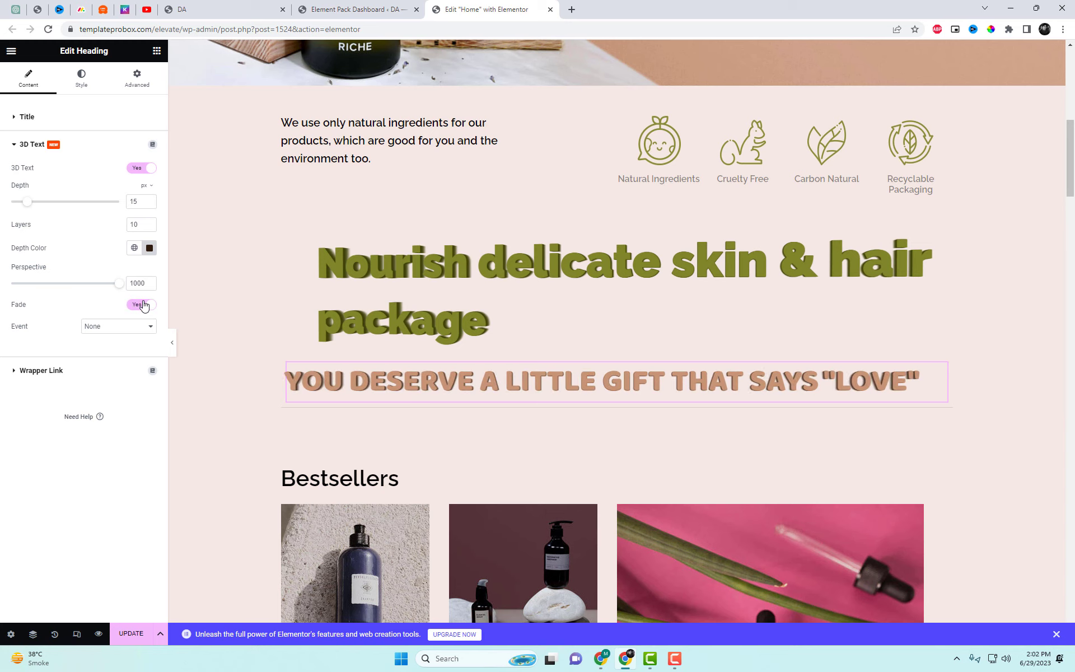
pyautogui.click(140, 331)
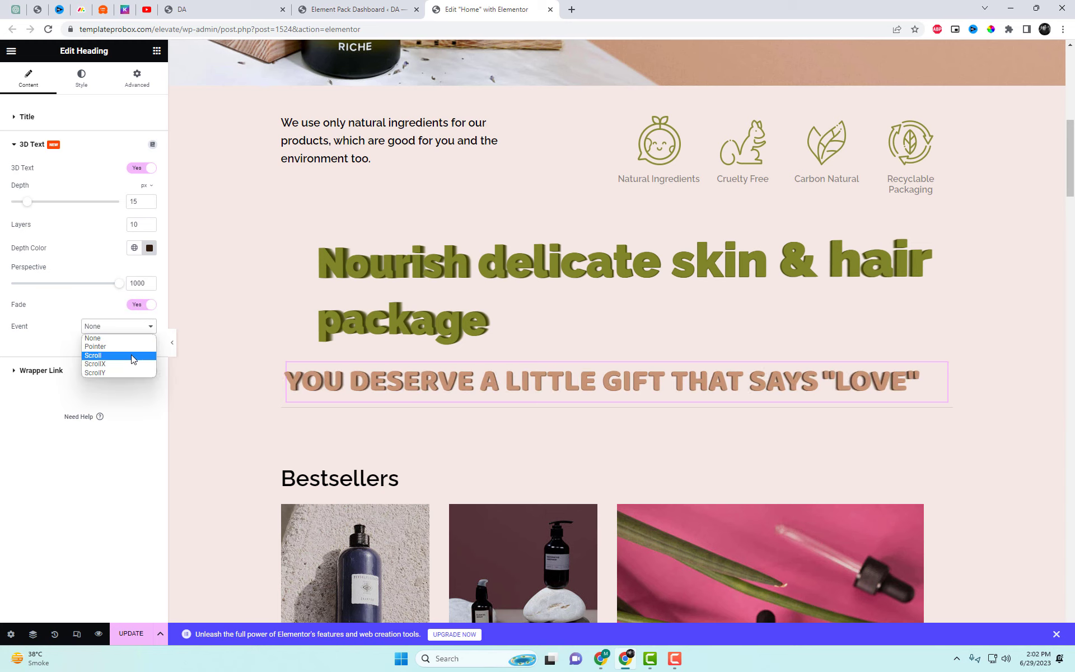
pyautogui.click(112, 364)
pyautogui.scroll(-3, 653, 375)
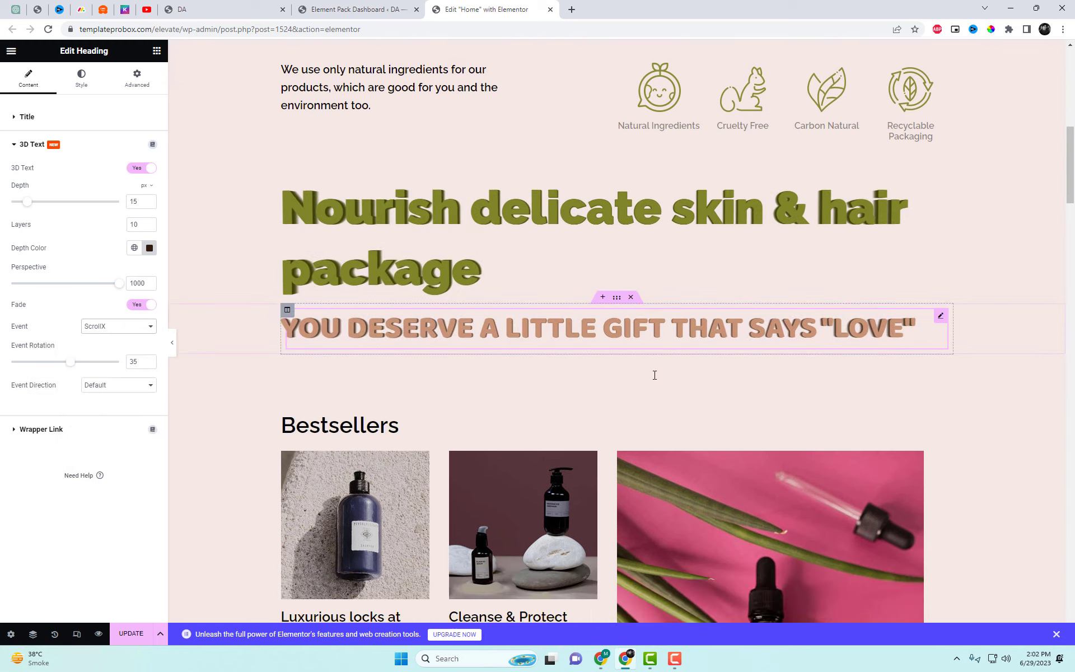
pyautogui.scroll(2, 654, 387)
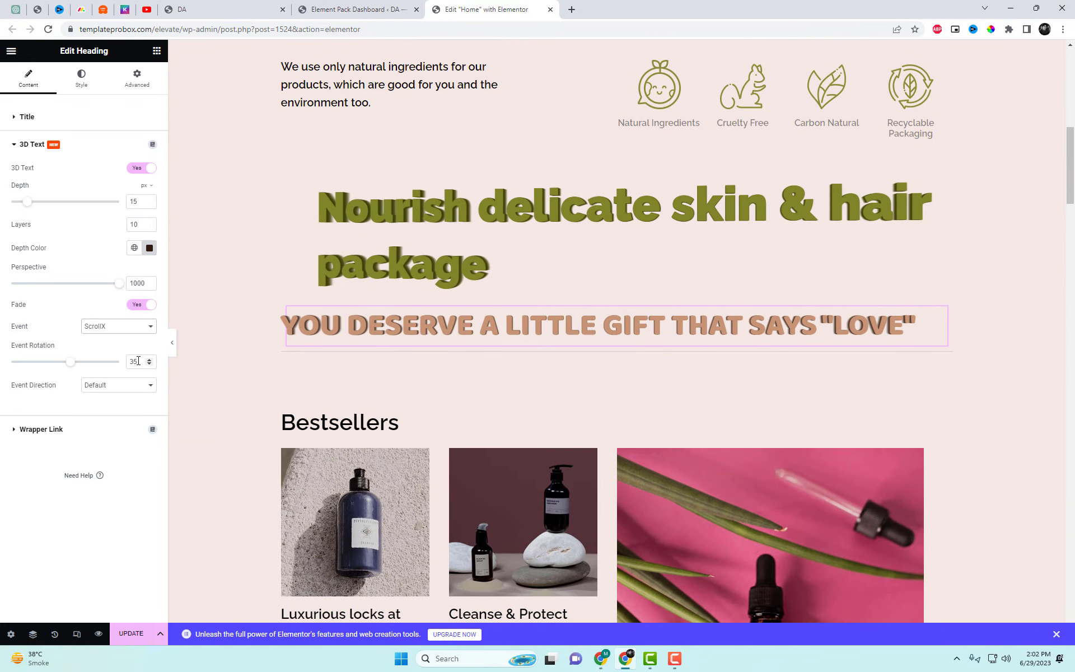
# Change the "love" heading's 3D text event to ScrollY and check how it reacts to page scrolling
pyautogui.click(124, 326)
pyautogui.click(126, 372)
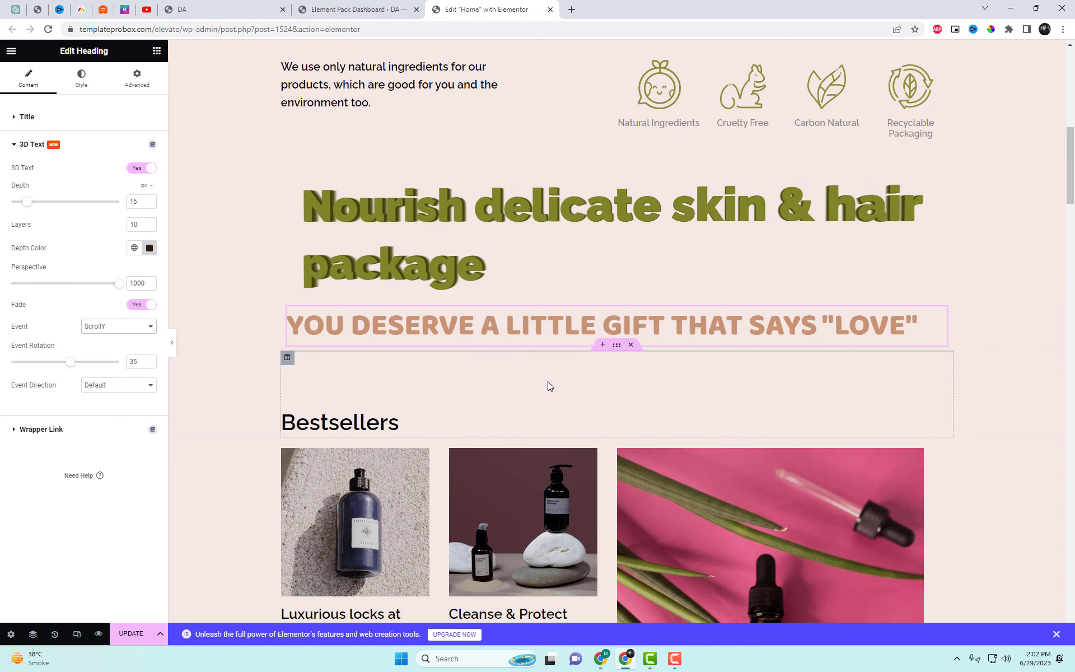
pyautogui.scroll(-2, 548, 381)
pyautogui.scroll(4, 548, 381)
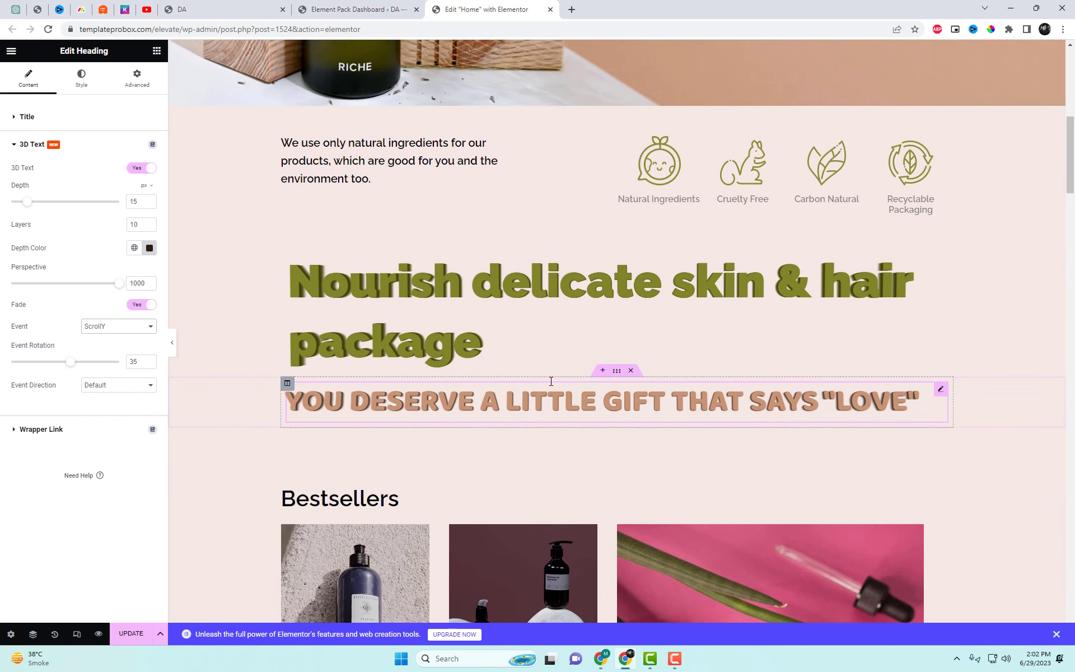
pyautogui.scroll(-2, 550, 383)
pyautogui.scroll(1, 552, 384)
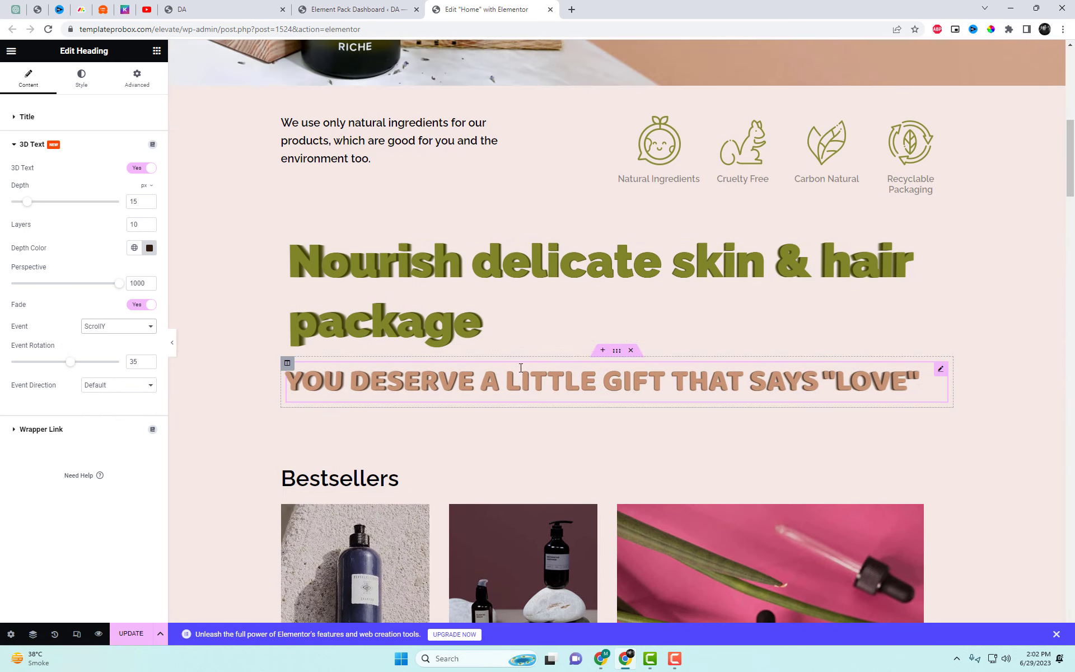
# Set the 3D text layers of the "Nourish delicate skin & hair package" heading to 10
pyautogui.click(433, 328)
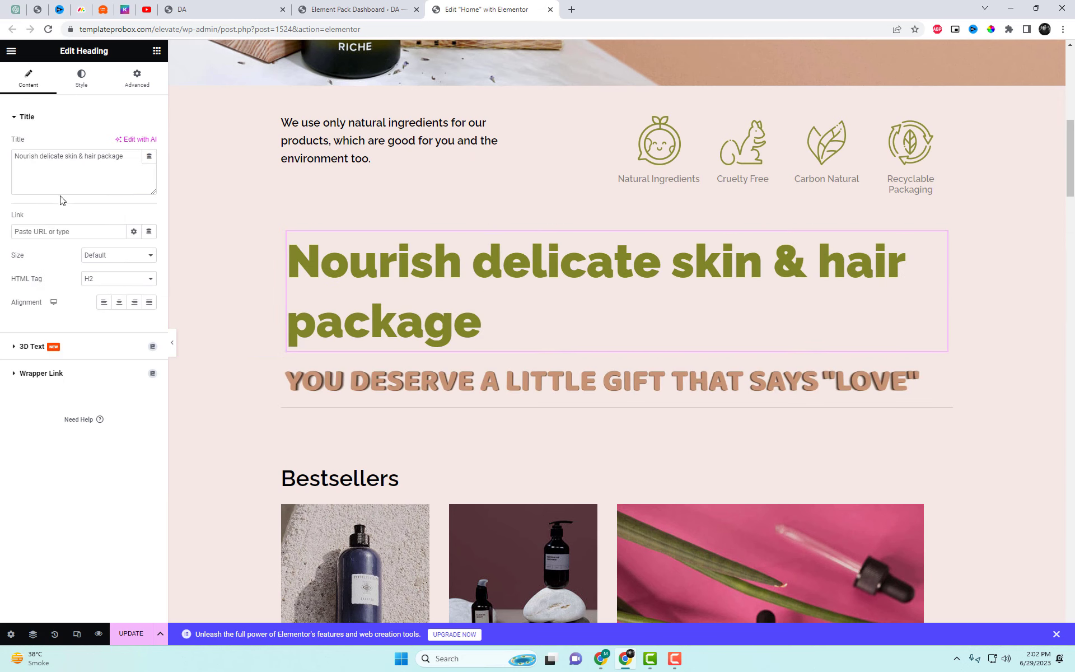
pyautogui.click(102, 352)
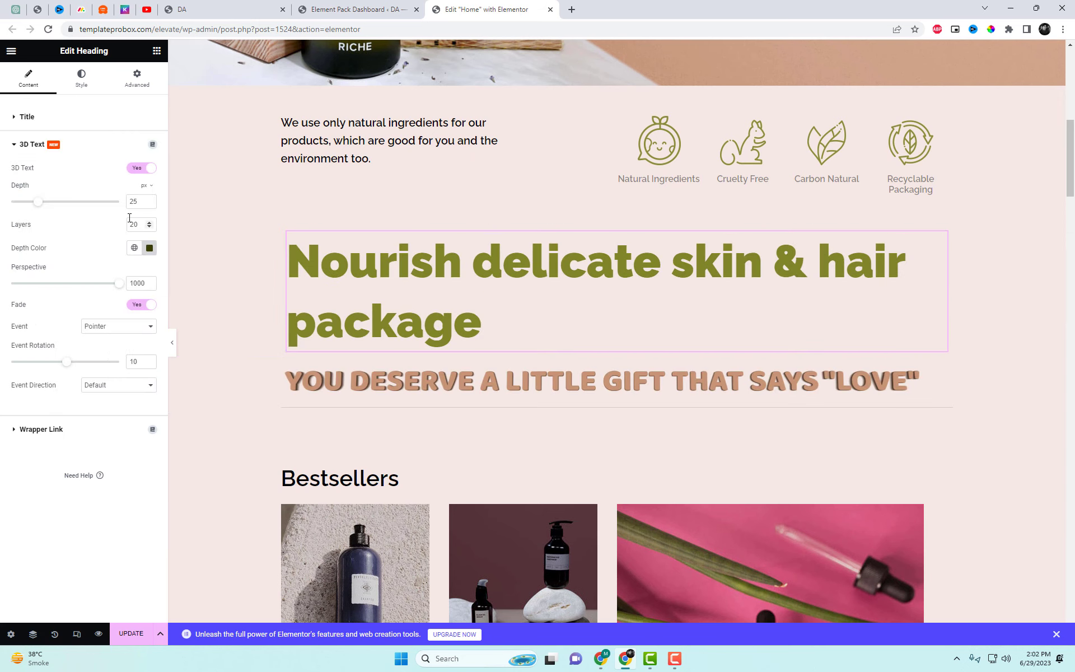
pyautogui.write('10')
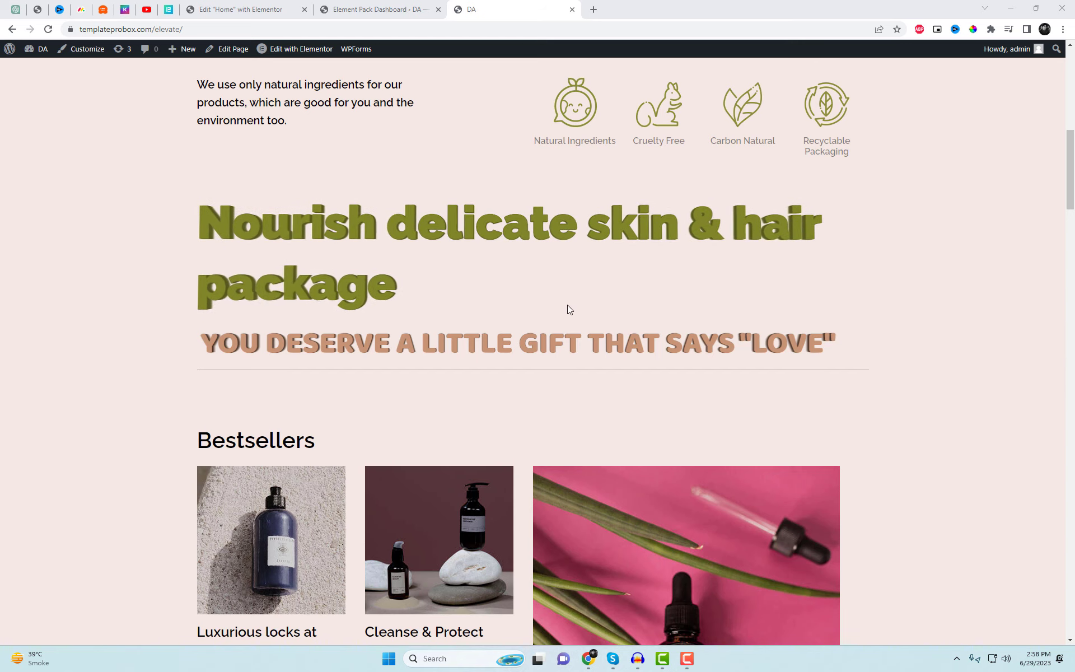
# Examine how both 3D headings react to scrolling and pointer movement on the published home page
pyautogui.scroll(-3, 332, 313)
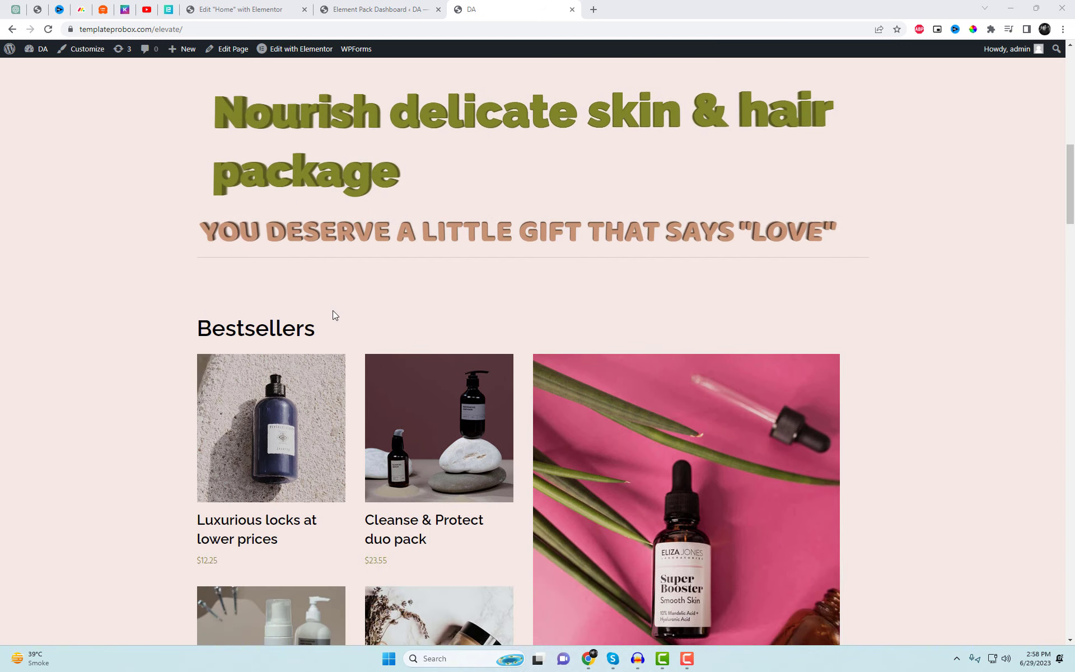
pyautogui.scroll(1, 334, 313)
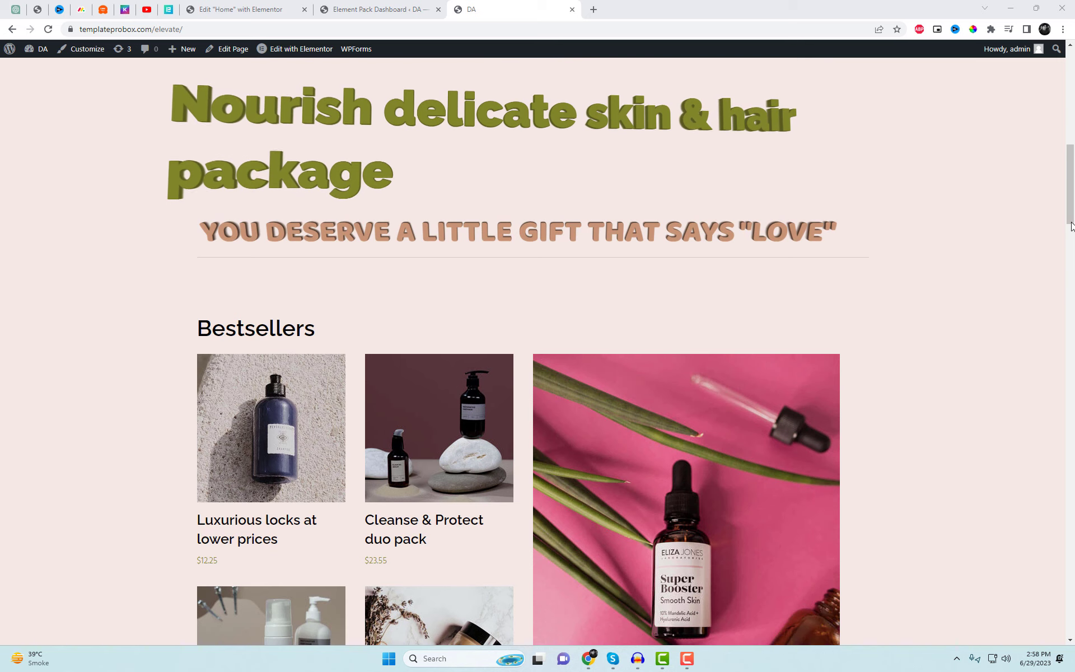
pyautogui.moveTo(1070, 206); pyautogui.dragTo(1071, 210)
pyautogui.scroll(3, 1071, 210)
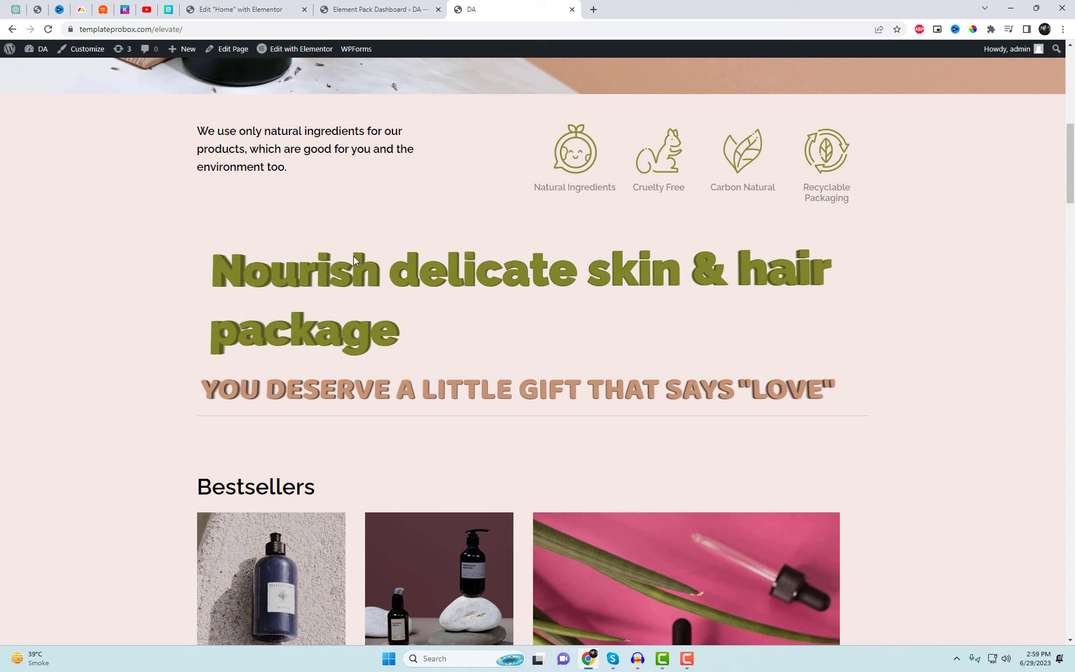
# Return to the Elementor editor and set the "love" heading's 3D text event direction to Reverse
pyautogui.click(262, 13)
pyautogui.click(524, 369)
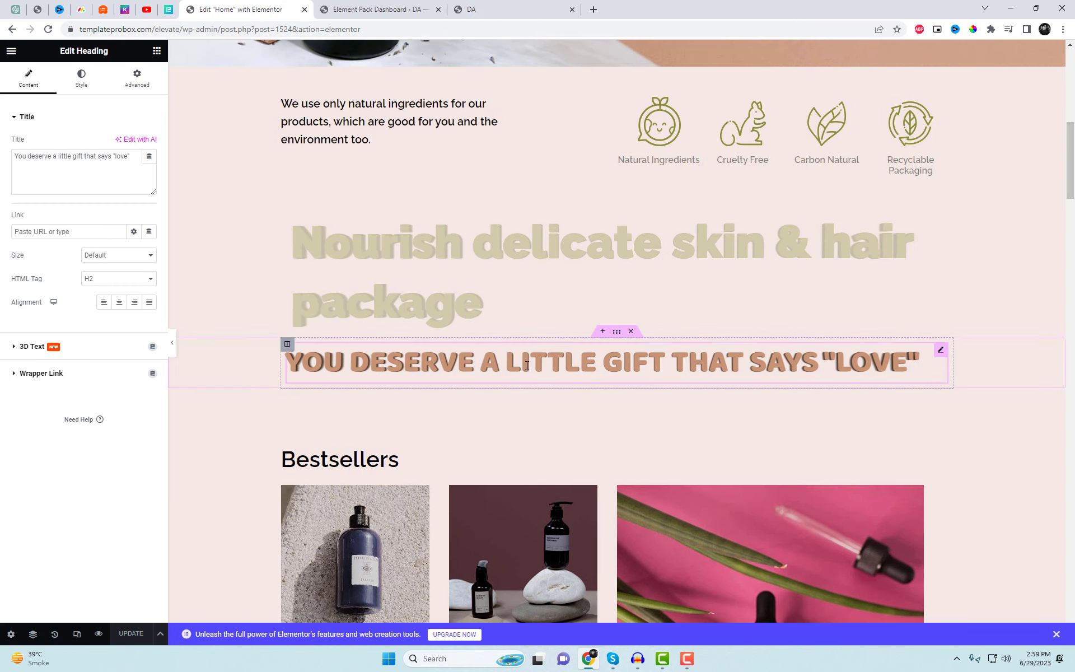
pyautogui.click(107, 346)
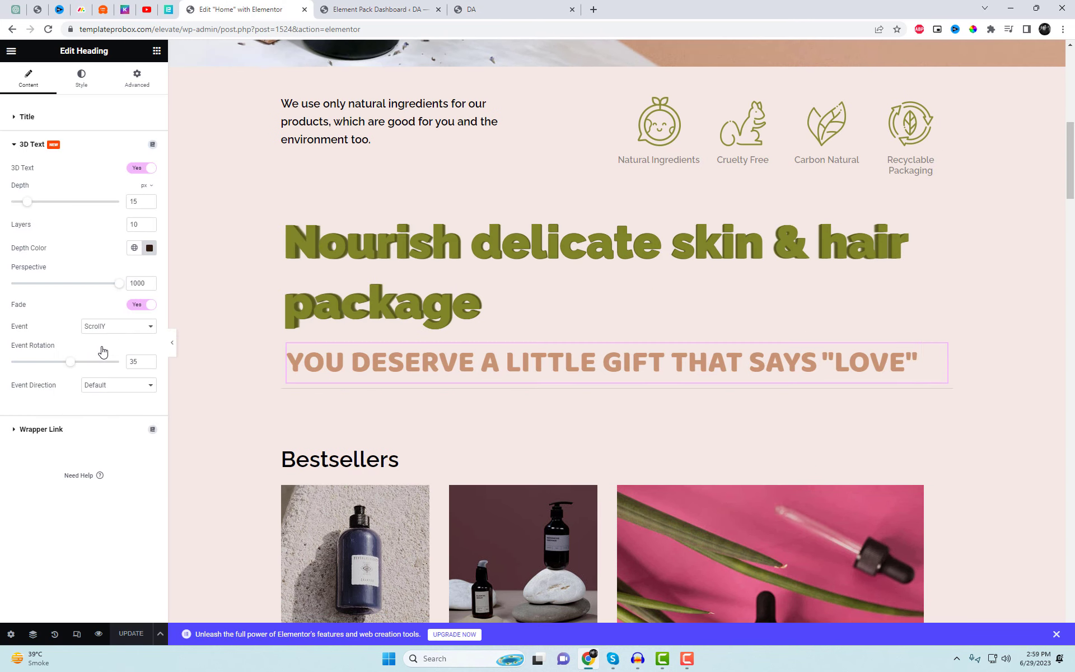
pyautogui.click(118, 386)
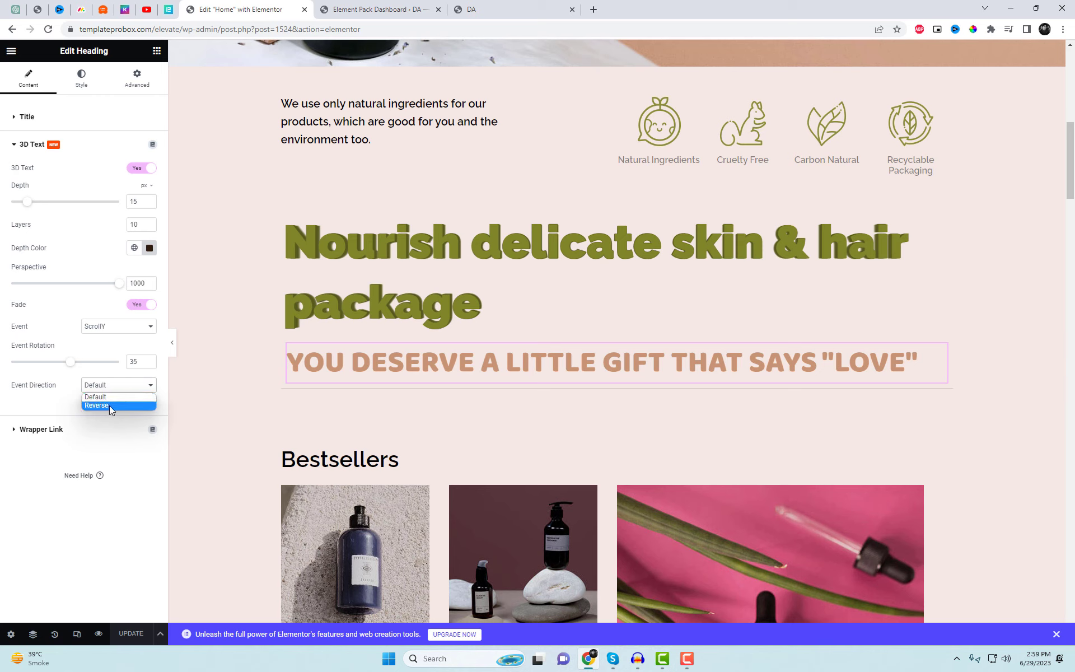
pyautogui.click(110, 405)
# Set the "love" heading's 3D text event to Pointer with an event rotation of 5
pyautogui.click(130, 328)
pyautogui.click(122, 351)
pyautogui.click(122, 351)
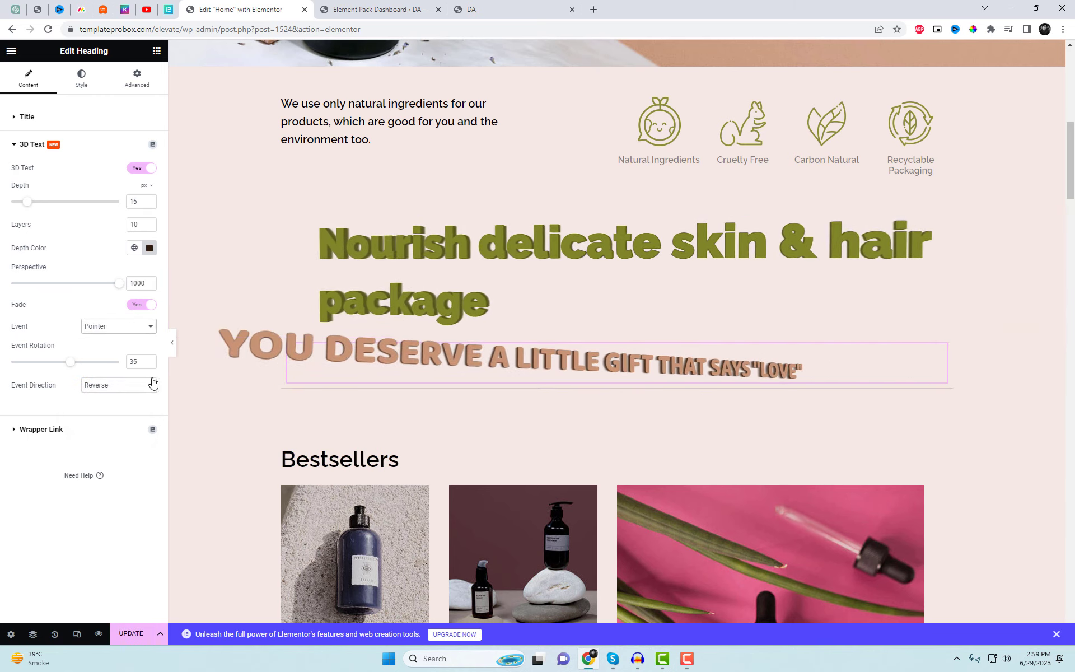
pyautogui.write('5')
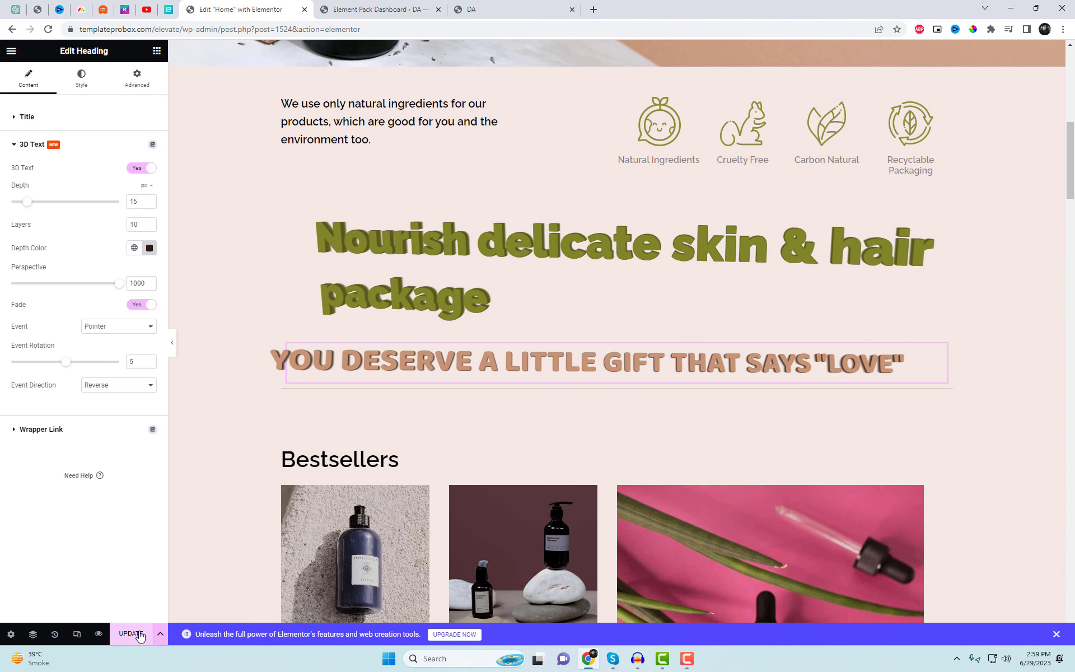
# Switch to the published home page and reload it to check the updated "love" heading
pyautogui.click(509, 9)
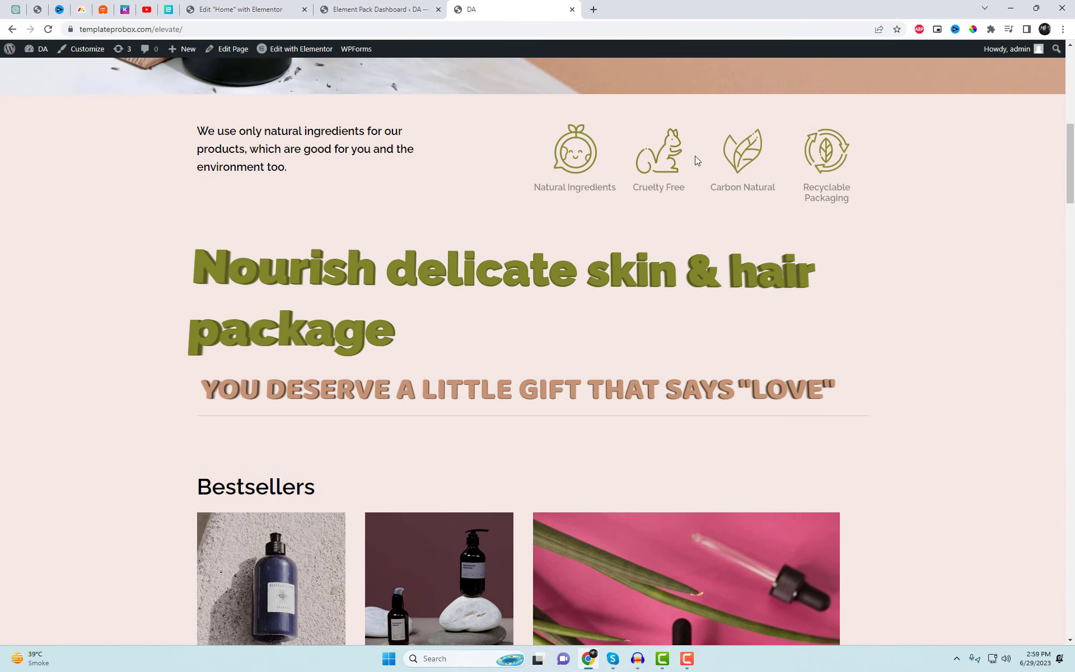
pyautogui.rightClick(725, 110)
pyautogui.click(754, 144)
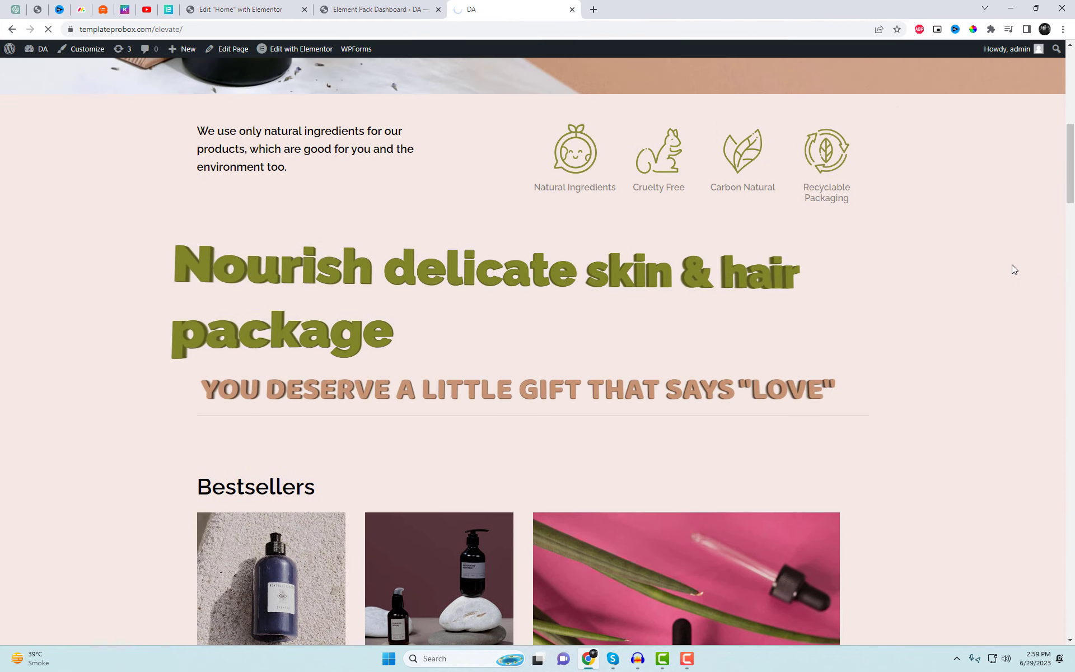